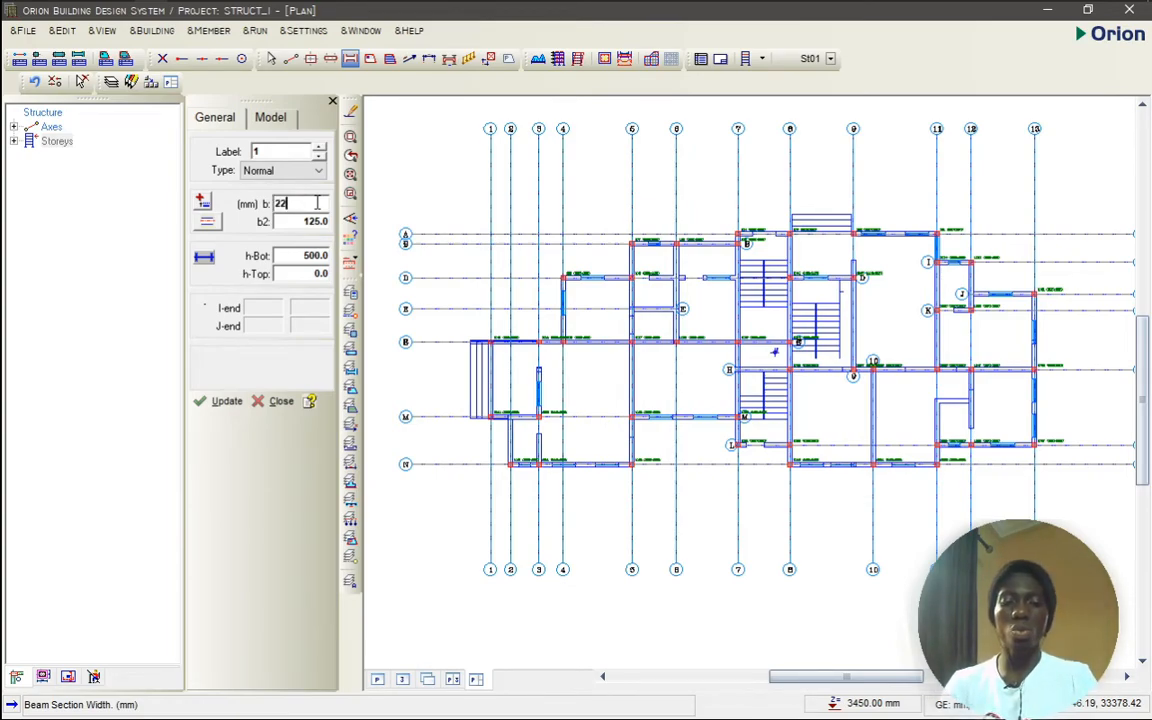
# - Set the beam width to 225 mm and the bottom depth to 450 mm, and centre the beam on its axis
pyautogui.click(309, 255)
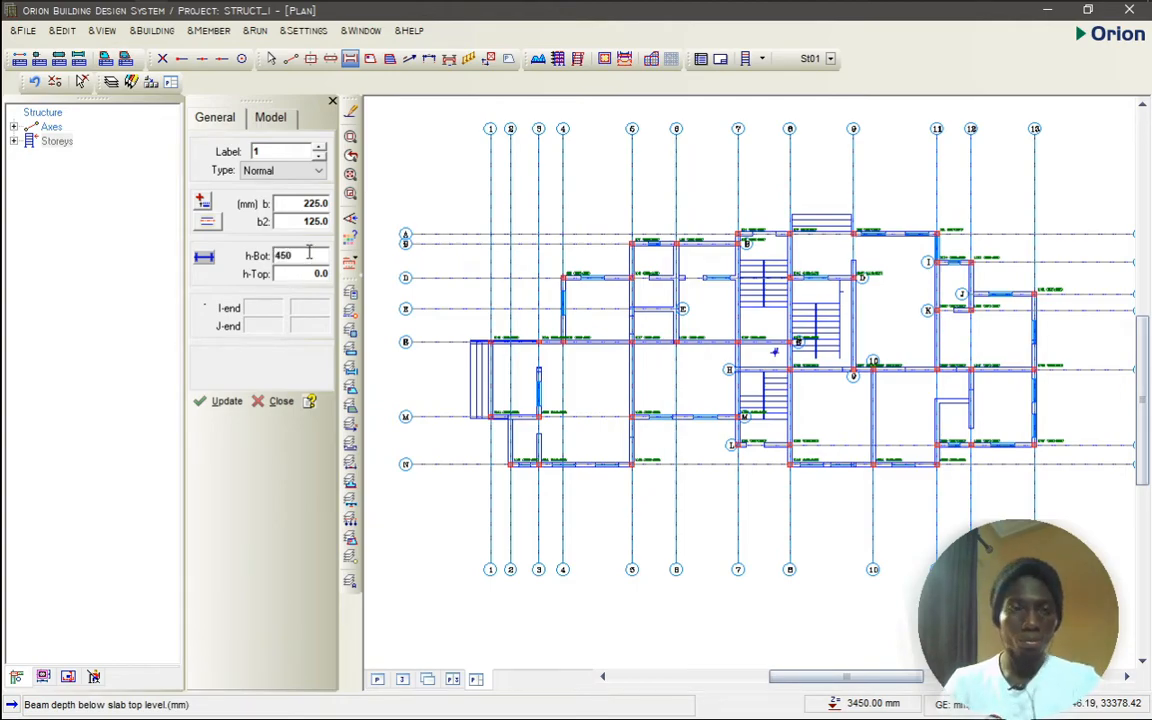
pyautogui.click(315, 221)
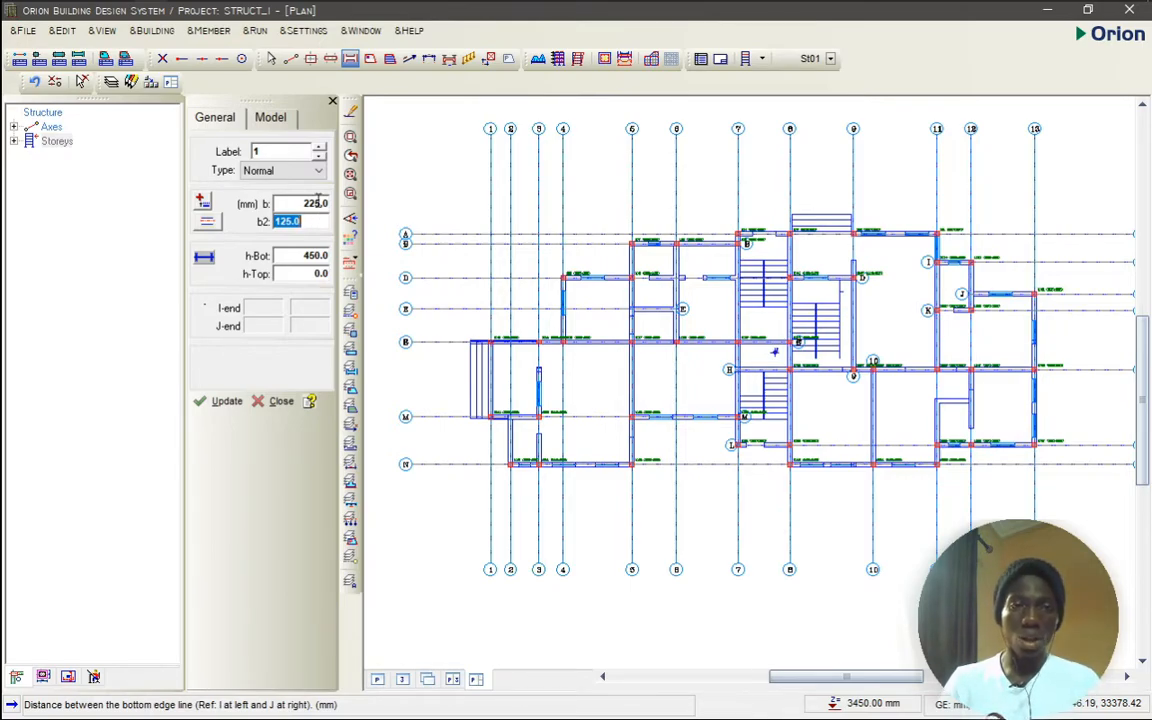
pyautogui.click(205, 223)
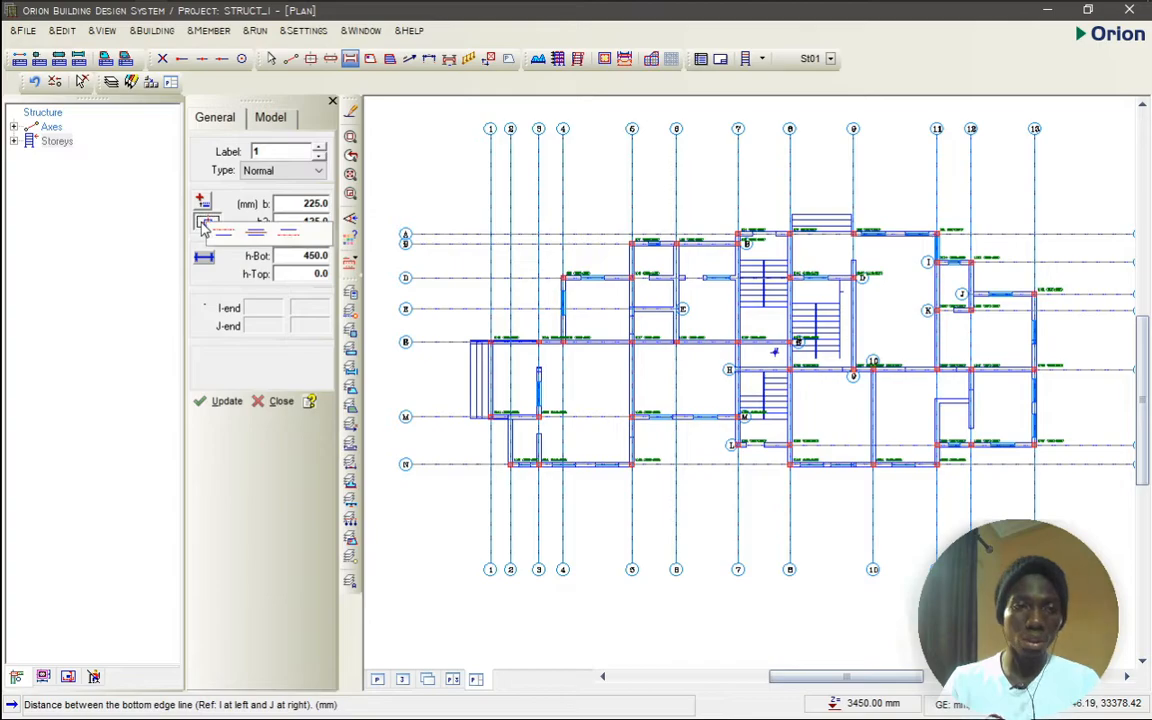
pyautogui.click(253, 234)
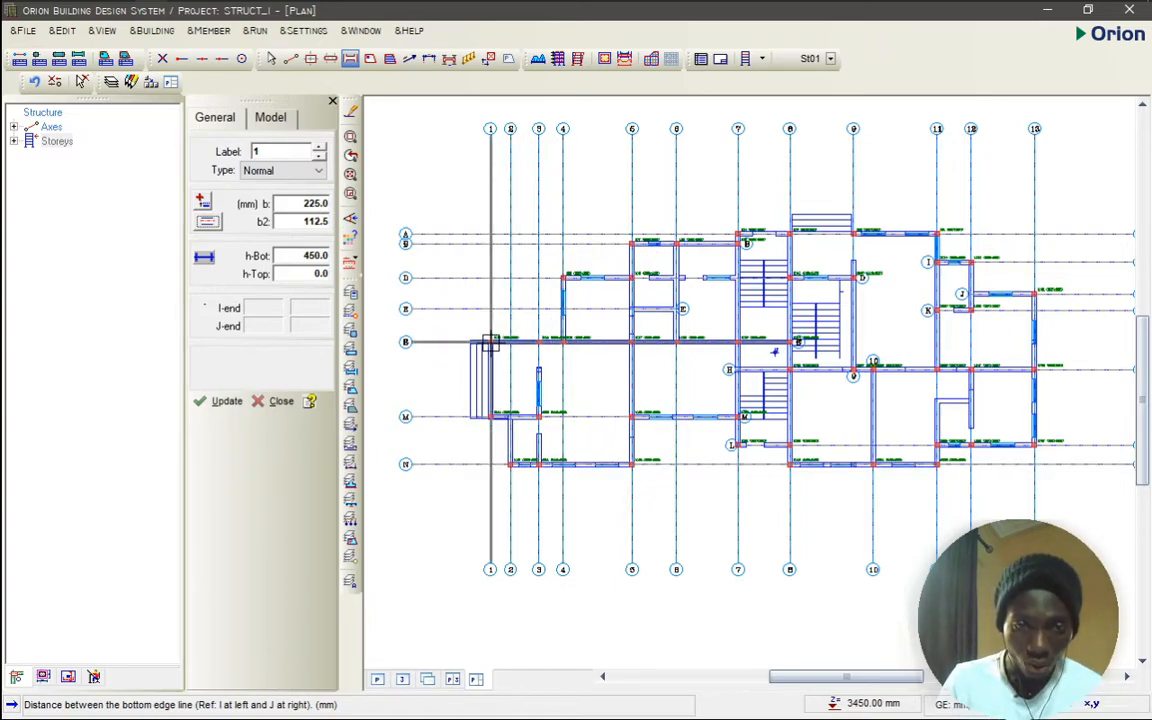
# - Draw storey St01 beams along axis 1 between M and F, and along axis M between 1 and 3
pyautogui.scroll(5, 455, 360)
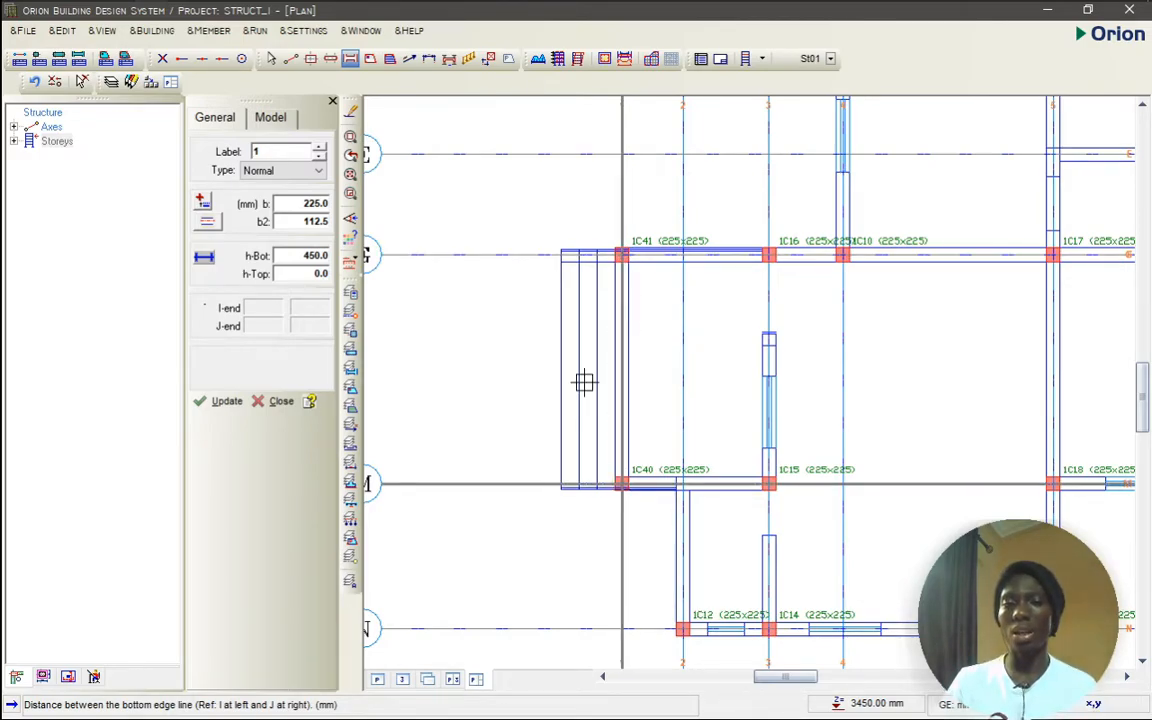
pyautogui.scroll(-3, 598, 423)
pyautogui.moveTo(601, 283); pyautogui.dragTo(599, 428)
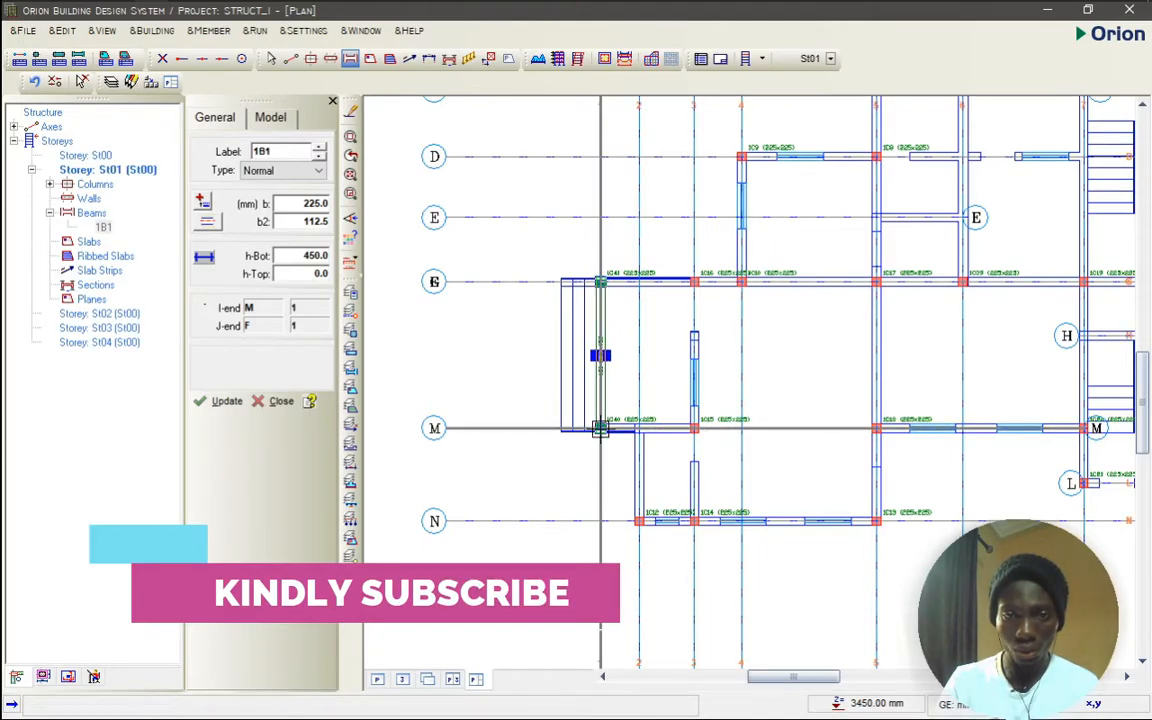
pyautogui.scroll(2, 663, 535)
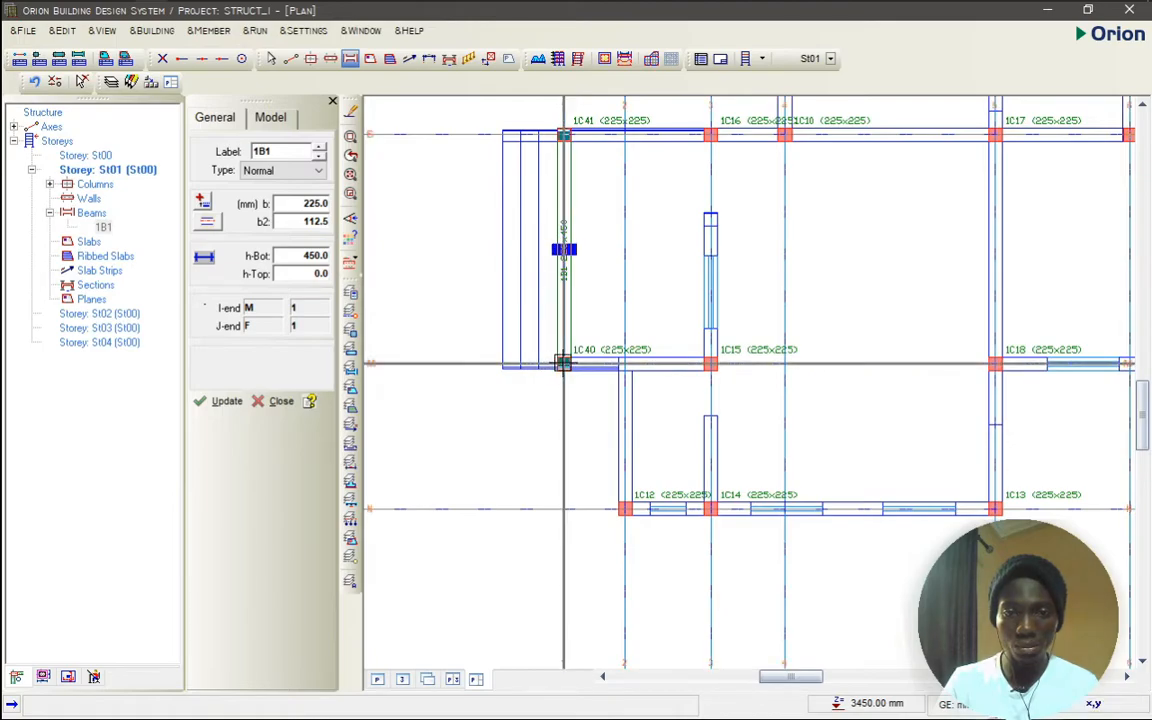
pyautogui.moveTo(563, 363); pyautogui.dragTo(575, 425)
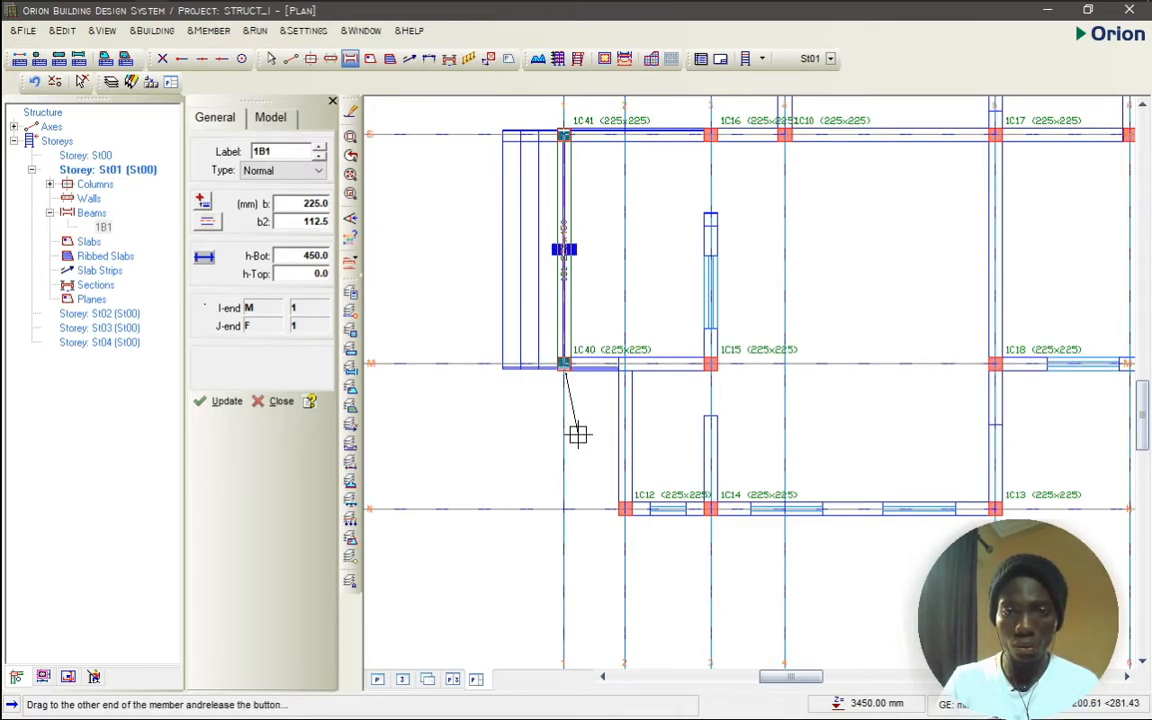
pyautogui.moveTo(712, 376)
pyautogui.mouseDown()
pyautogui.moveTo(711, 365)
pyautogui.moveTo(689, 393)
pyautogui.moveTo(711, 363)
pyautogui.moveTo(679, 414)
pyautogui.moveTo(707, 367)
pyautogui.mouseUp()
# - Draw a beam along axis 2 between M and N, and beams along axis F from axis 1 to 8
pyautogui.scroll(-2, 663, 368)
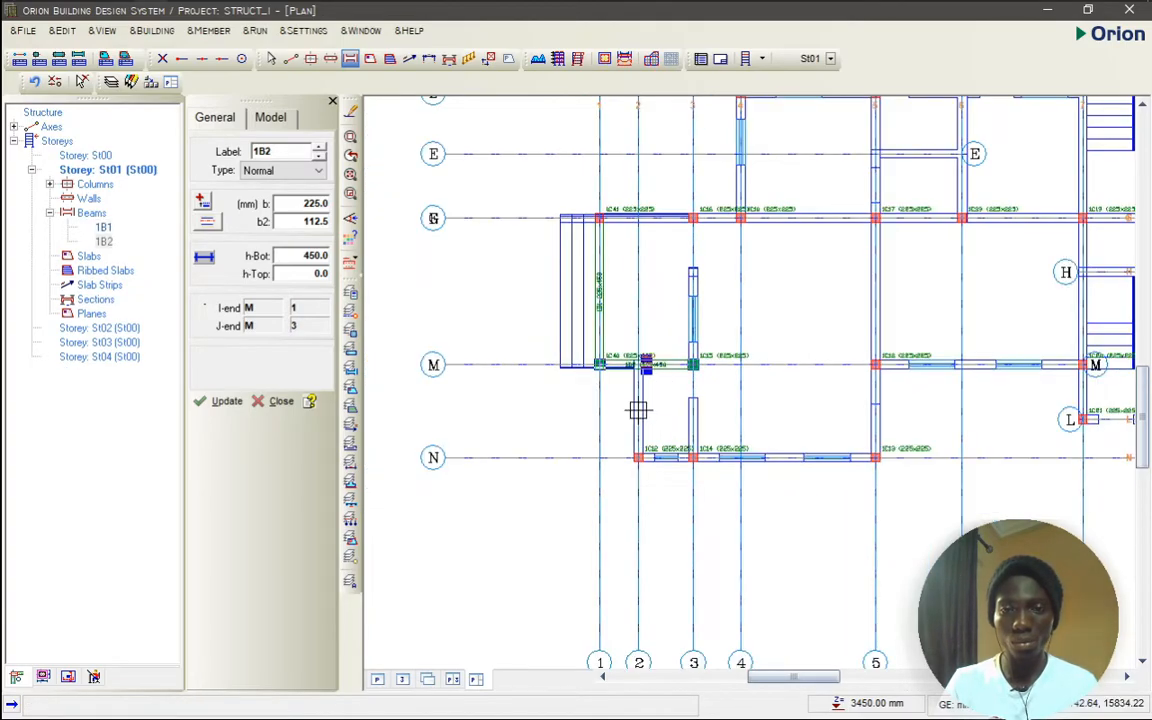
pyautogui.moveTo(645, 365); pyautogui.dragTo(639, 457)
pyautogui.scroll(-2, 700, 235)
pyautogui.scroll(-1, 760, 239)
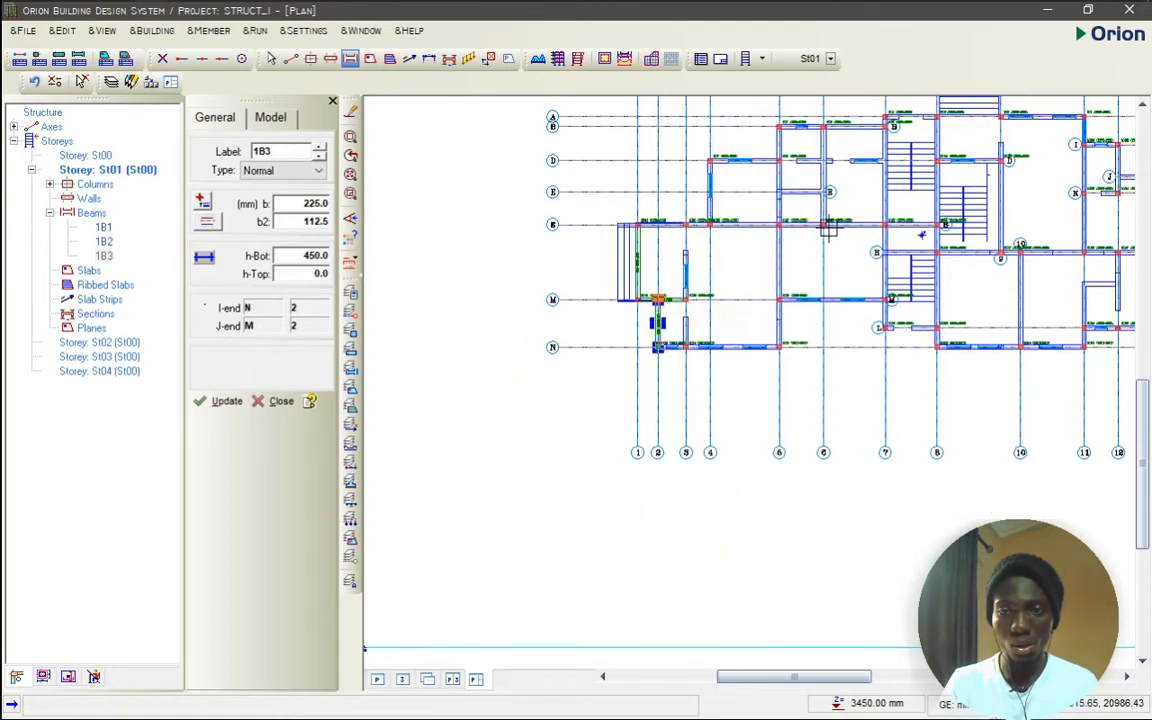
pyautogui.moveTo(638, 225); pyautogui.dragTo(940, 224)
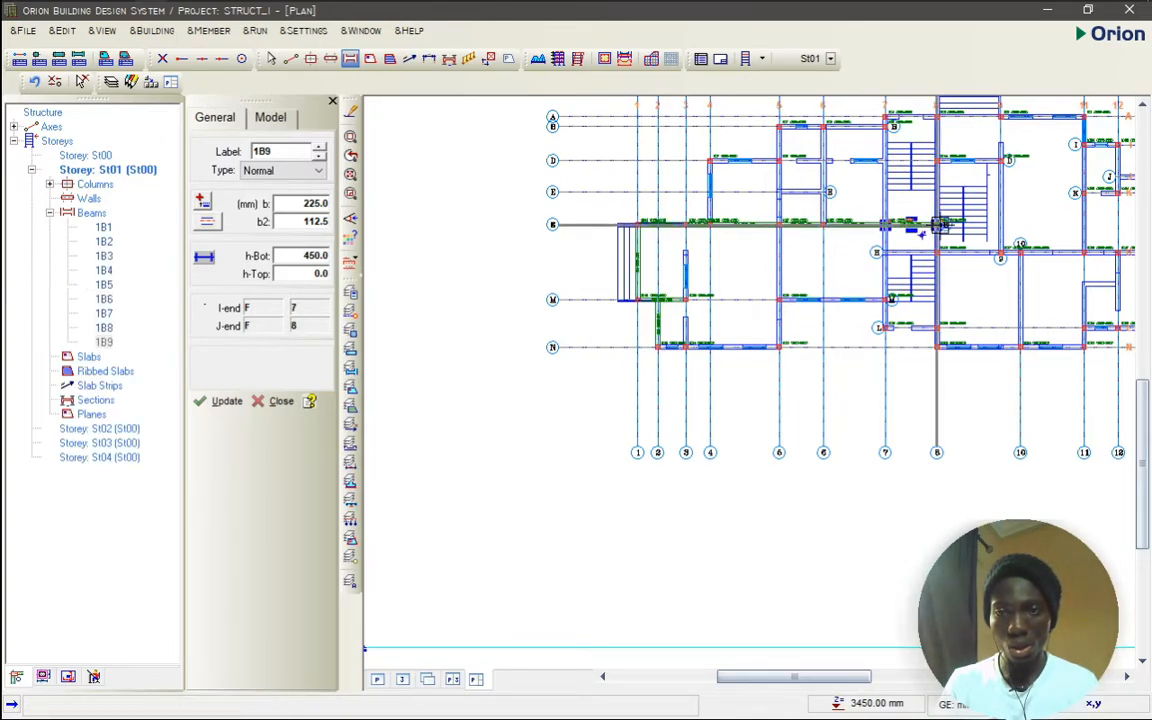
# - Draw beams along axis 3 from N to F, and along axis 4 from F to D
pyautogui.scroll(3, 902, 245)
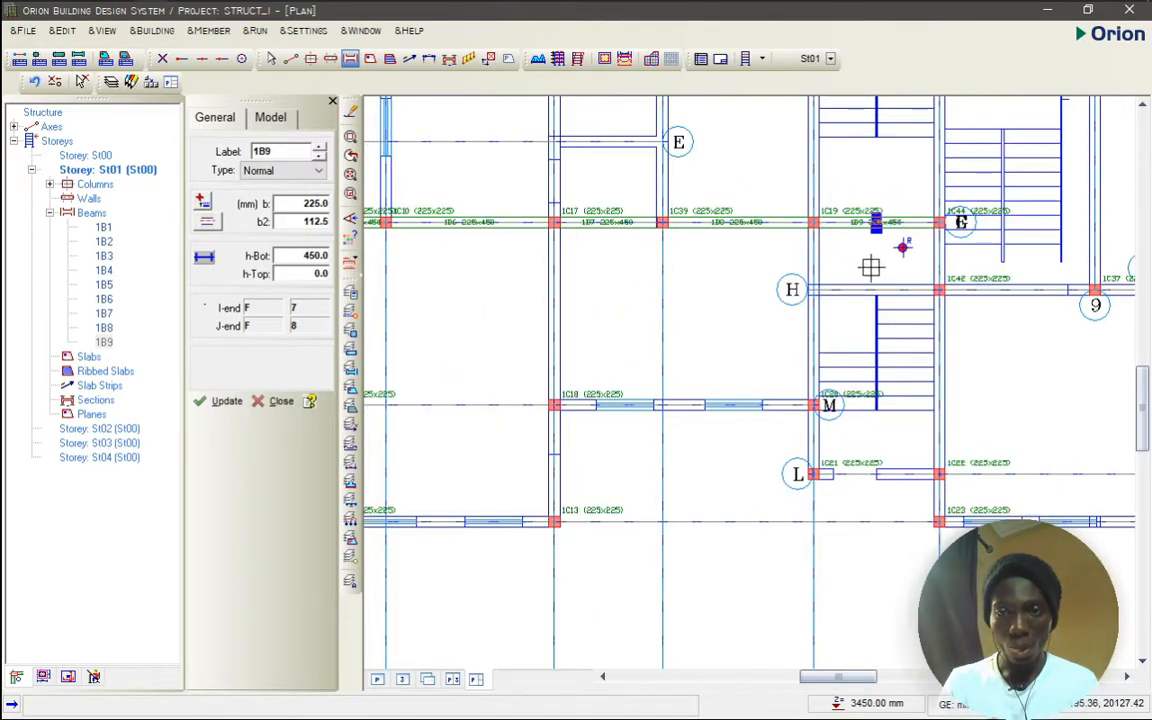
pyautogui.scroll(-3, 900, 247)
pyautogui.scroll(-2, 840, 263)
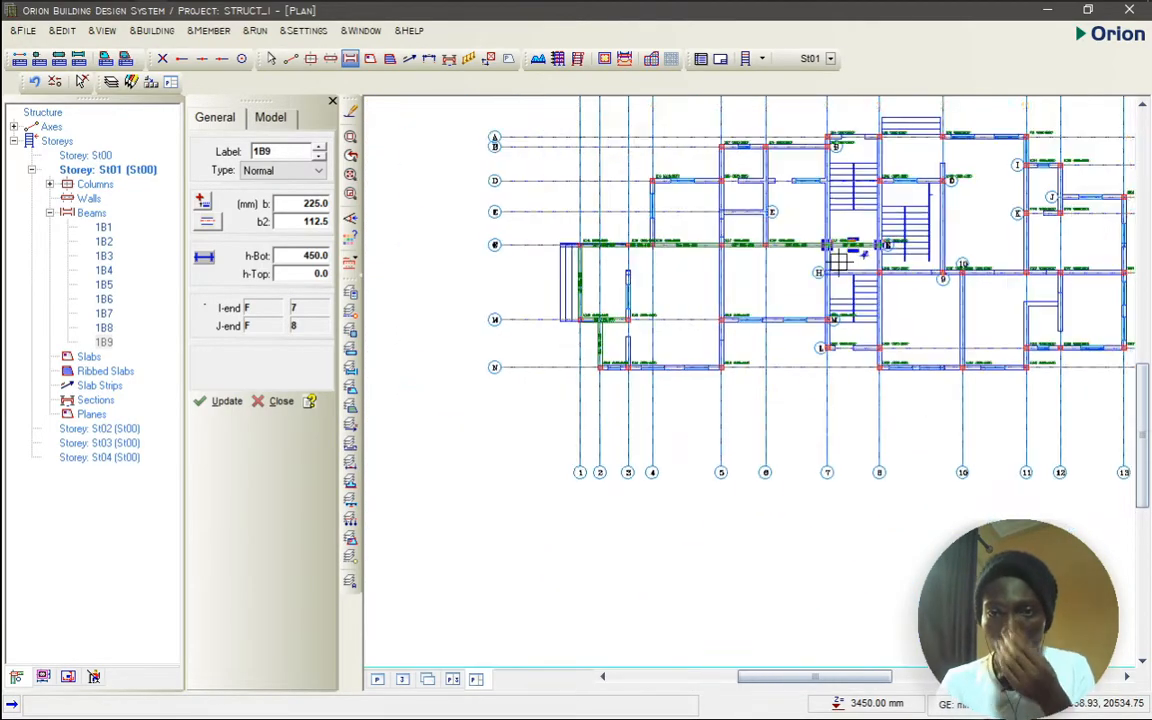
pyautogui.scroll(1, 665, 294)
pyautogui.scroll(1, 665, 294)
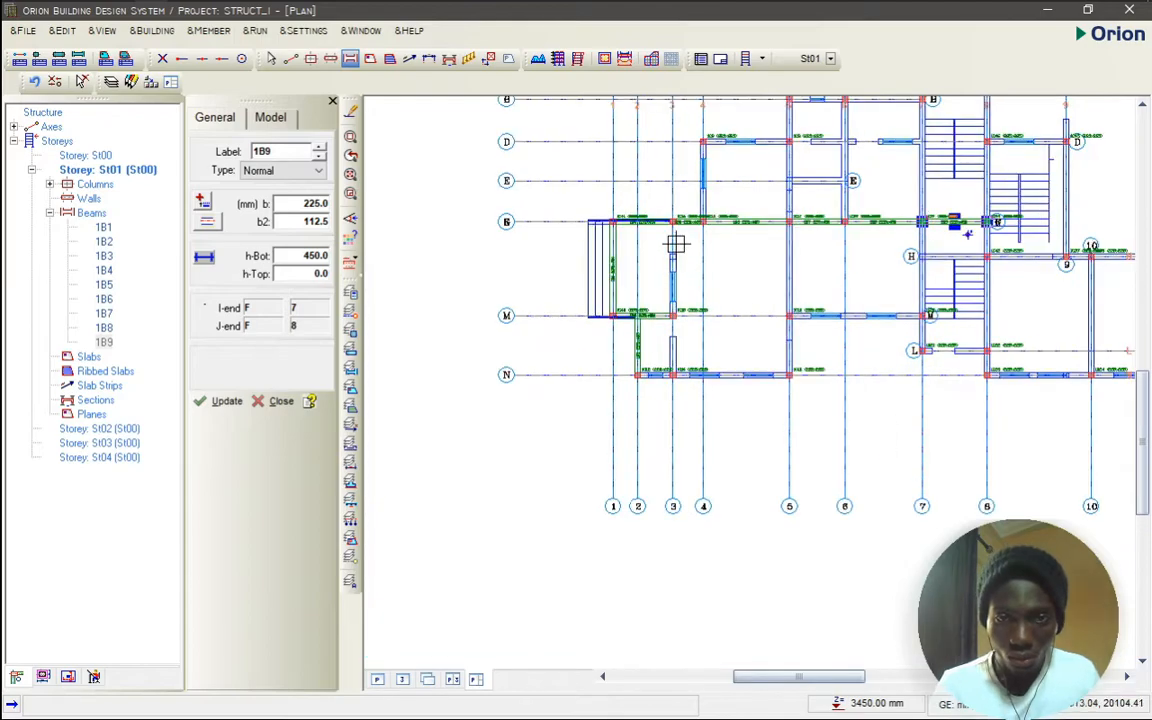
pyautogui.moveTo(672, 375); pyautogui.dragTo(672, 221)
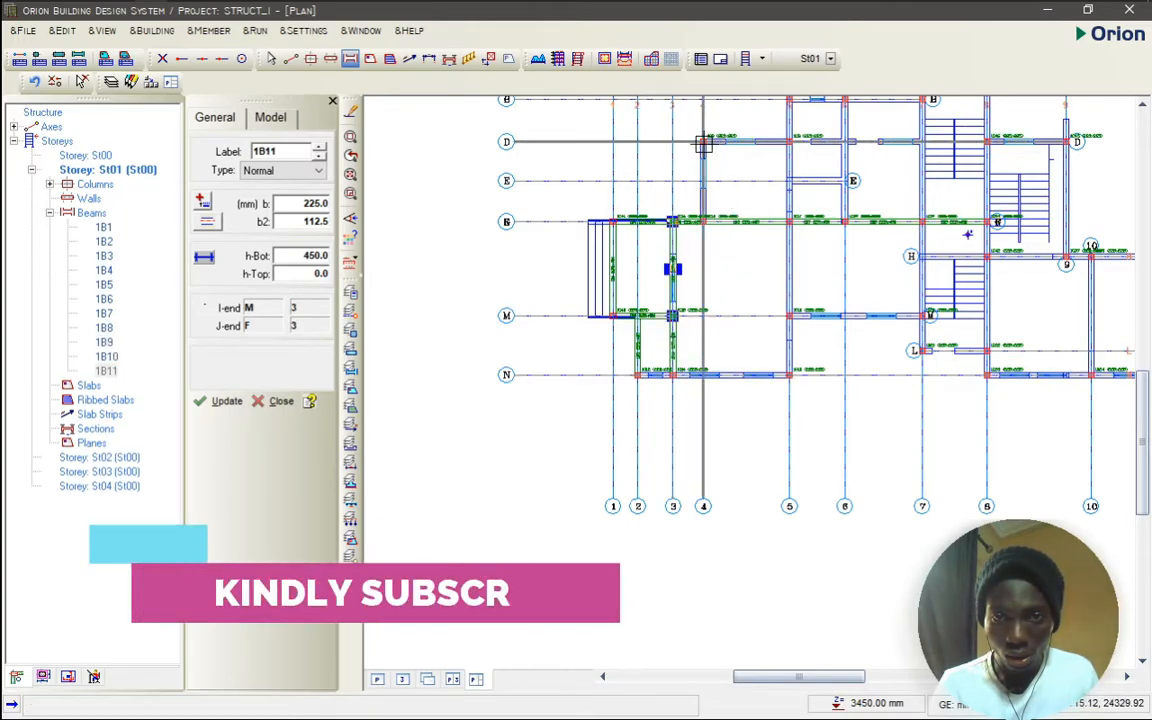
pyautogui.moveTo(705, 221); pyautogui.dragTo(705, 141)
# - Draw beams along axis D from axis 4 to 7 and from axis 8 to 9, leaving the stairwell bay open
pyautogui.scroll(-2, 730, 247)
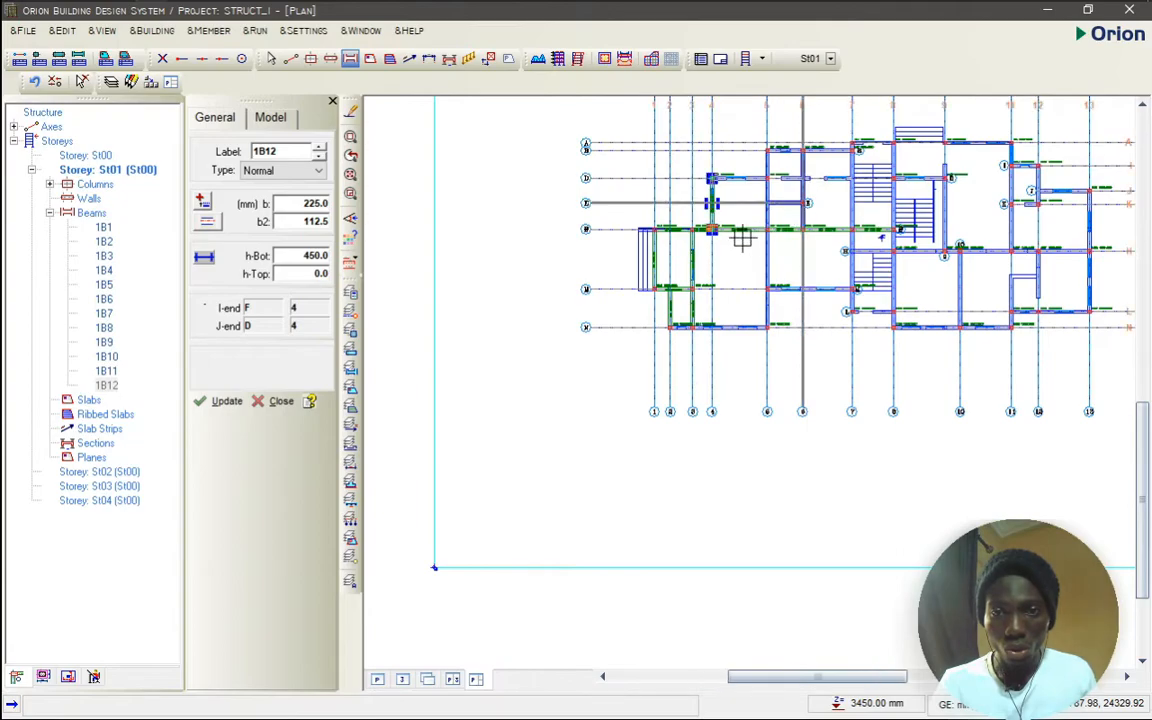
pyautogui.scroll(4, 741, 238)
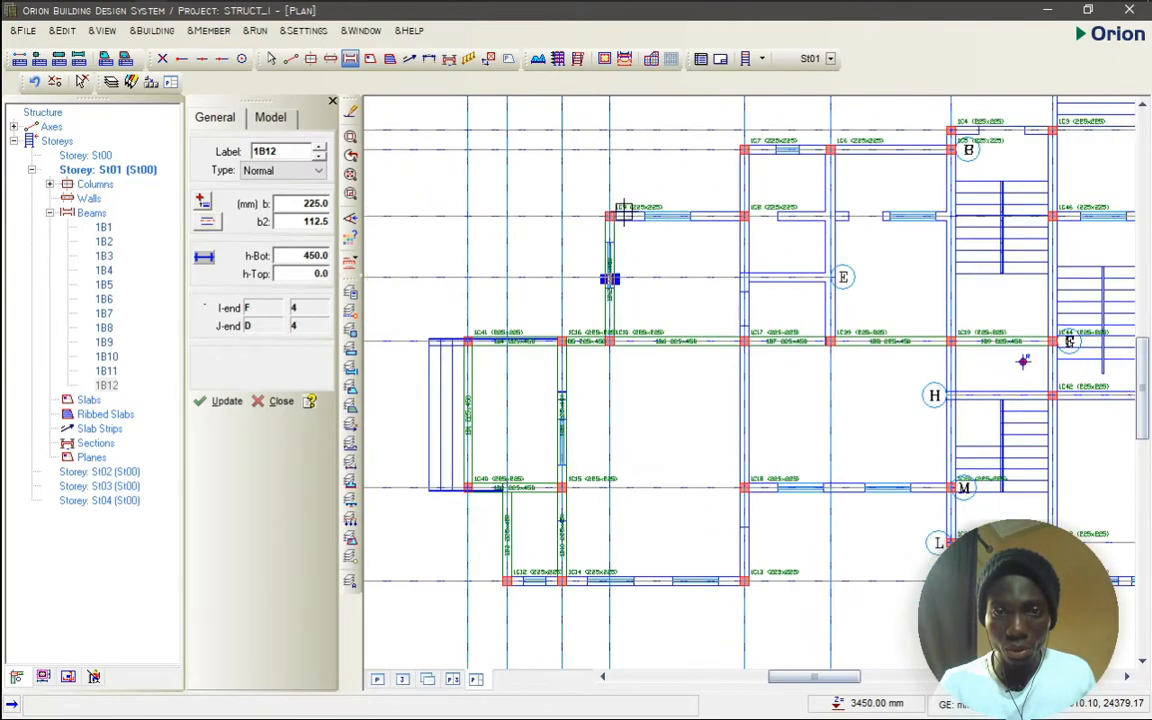
pyautogui.scroll(-2, 620, 214)
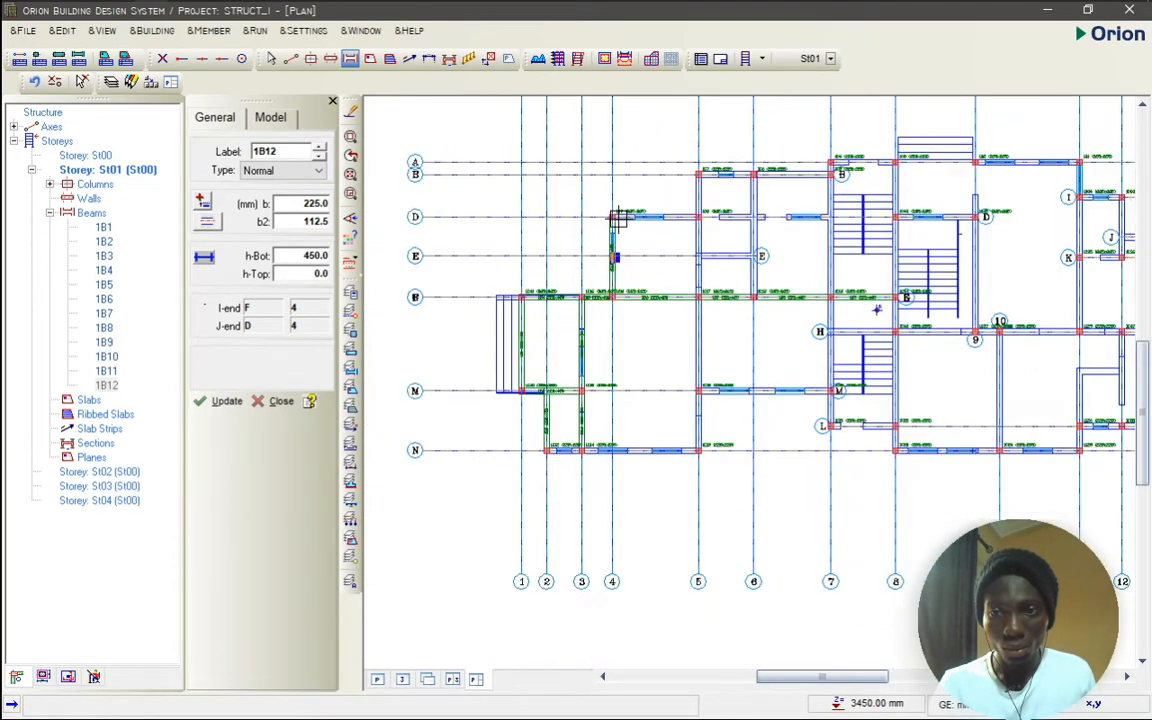
pyautogui.moveTo(613, 218); pyautogui.dragTo(830, 216)
pyautogui.scroll(2, 851, 221)
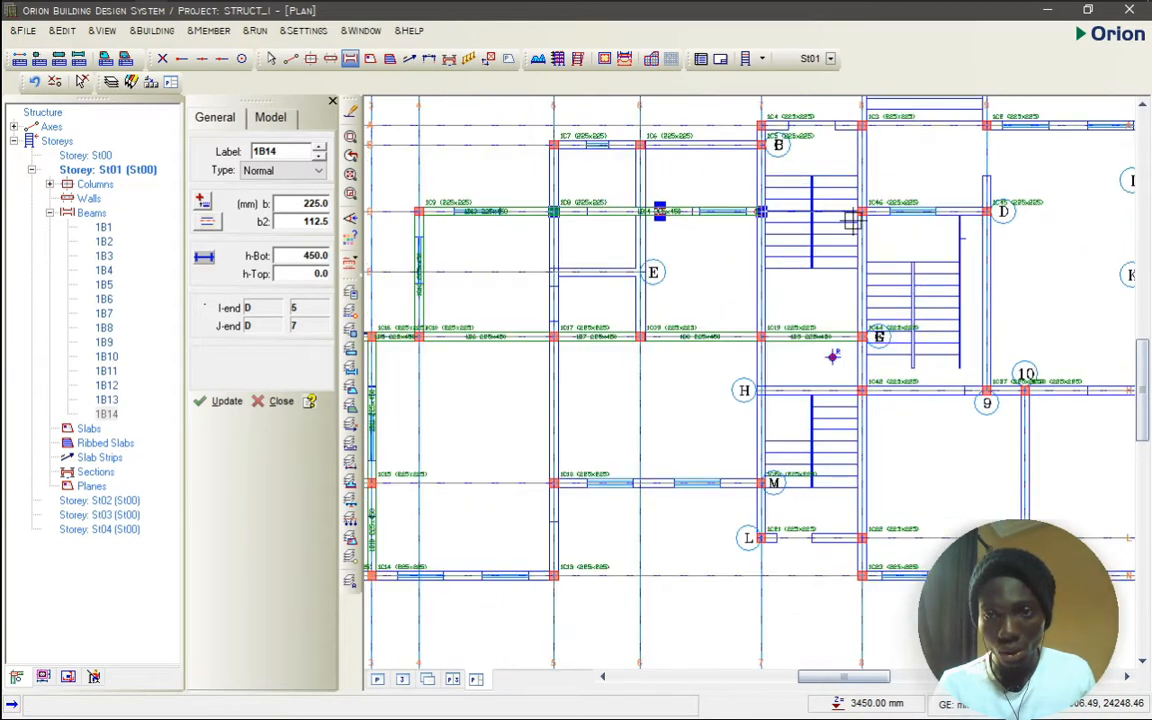
pyautogui.moveTo(979, 216); pyautogui.dragTo(865, 212)
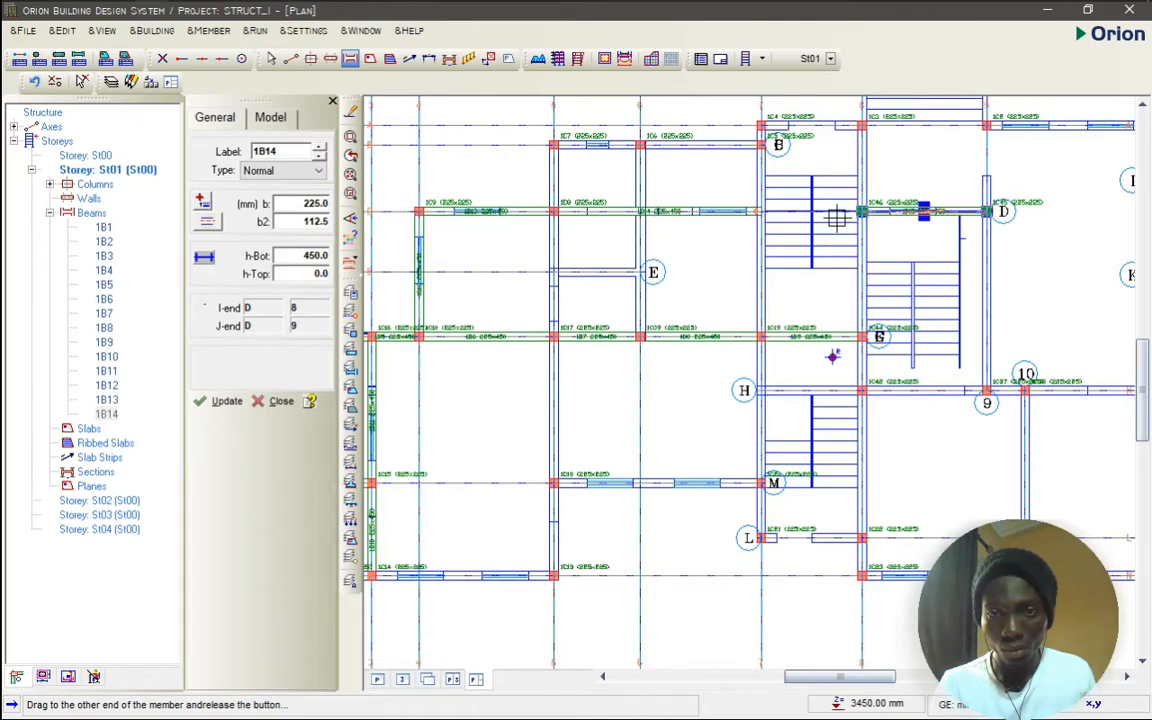
# - Draw beams along axis 5 from B to N, and along axis N from axis 2 to 5
pyautogui.scroll(-1, 837, 218)
pyautogui.moveTo(657, 173); pyautogui.dragTo(655, 446)
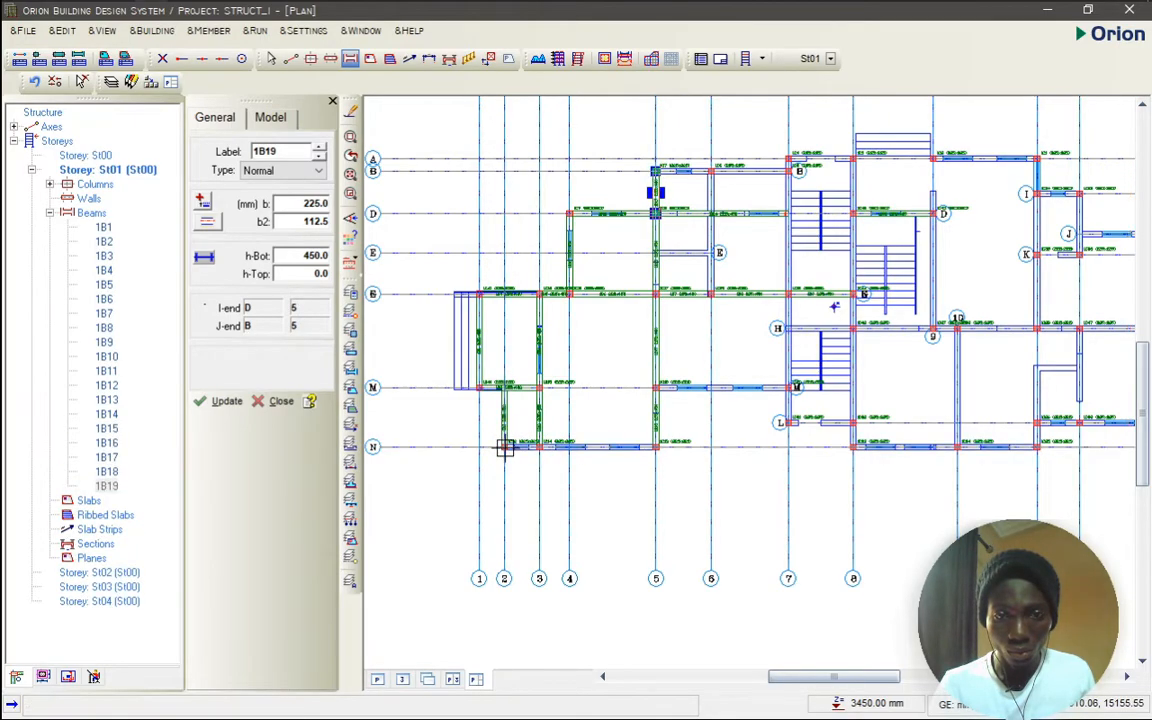
pyautogui.moveTo(538, 446); pyautogui.dragTo(656, 447)
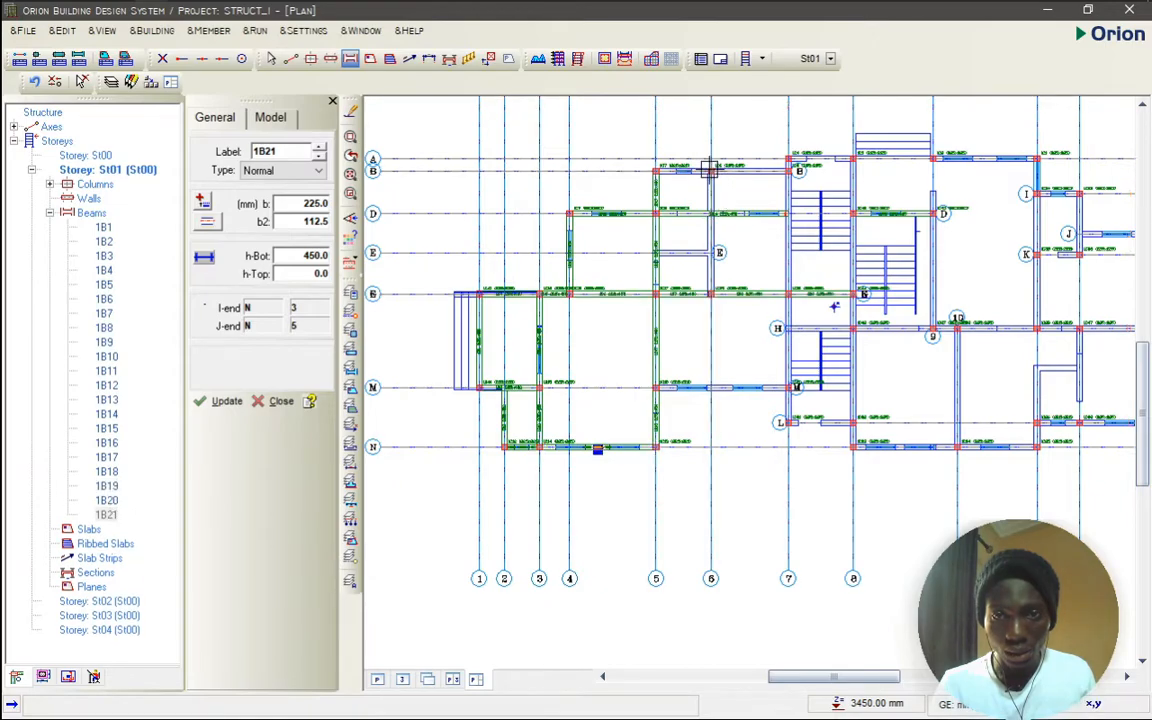
# - Draw axis 6 beams from B to F as secondary beams divided at the intersections, and axis B beams from axis 5 to 7
pyautogui.moveTo(708, 170); pyautogui.dragTo(711, 292)
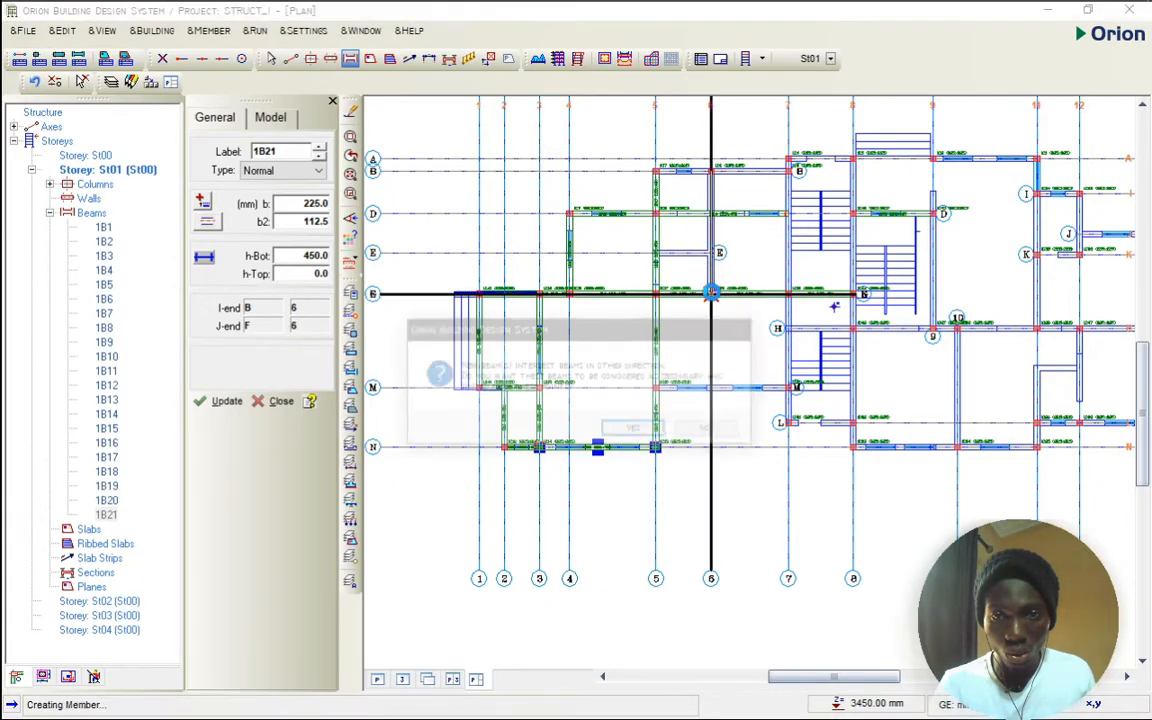
pyautogui.click(634, 430)
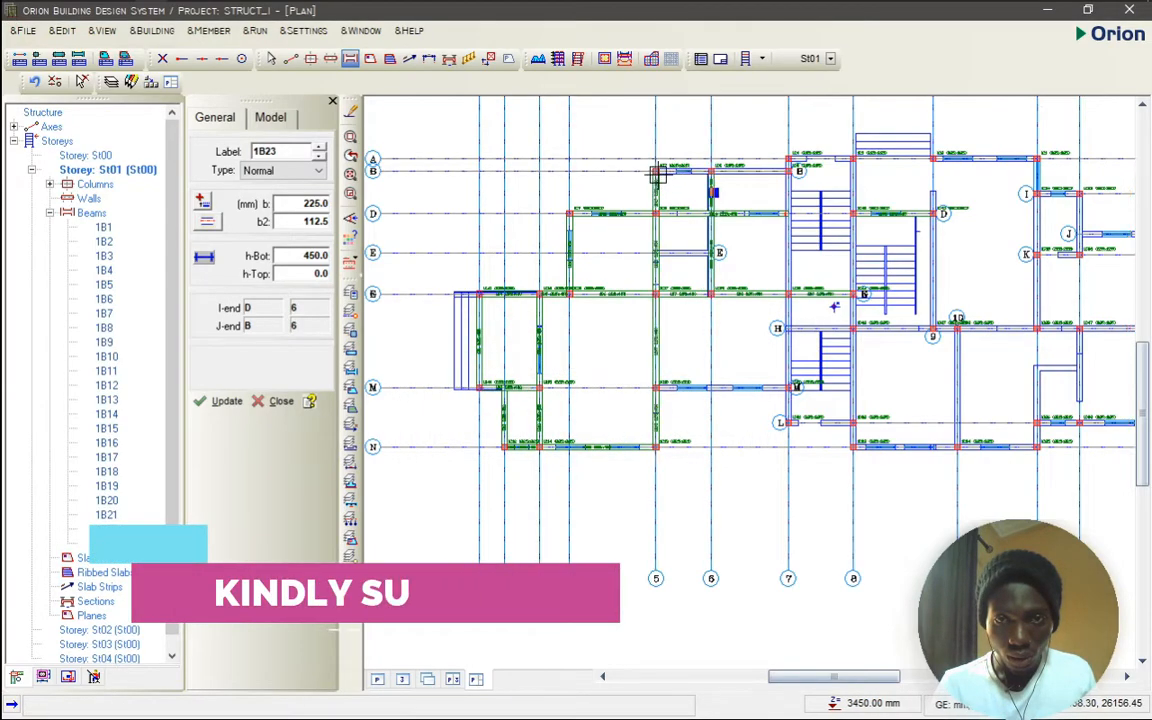
pyautogui.moveTo(657, 173); pyautogui.dragTo(792, 173)
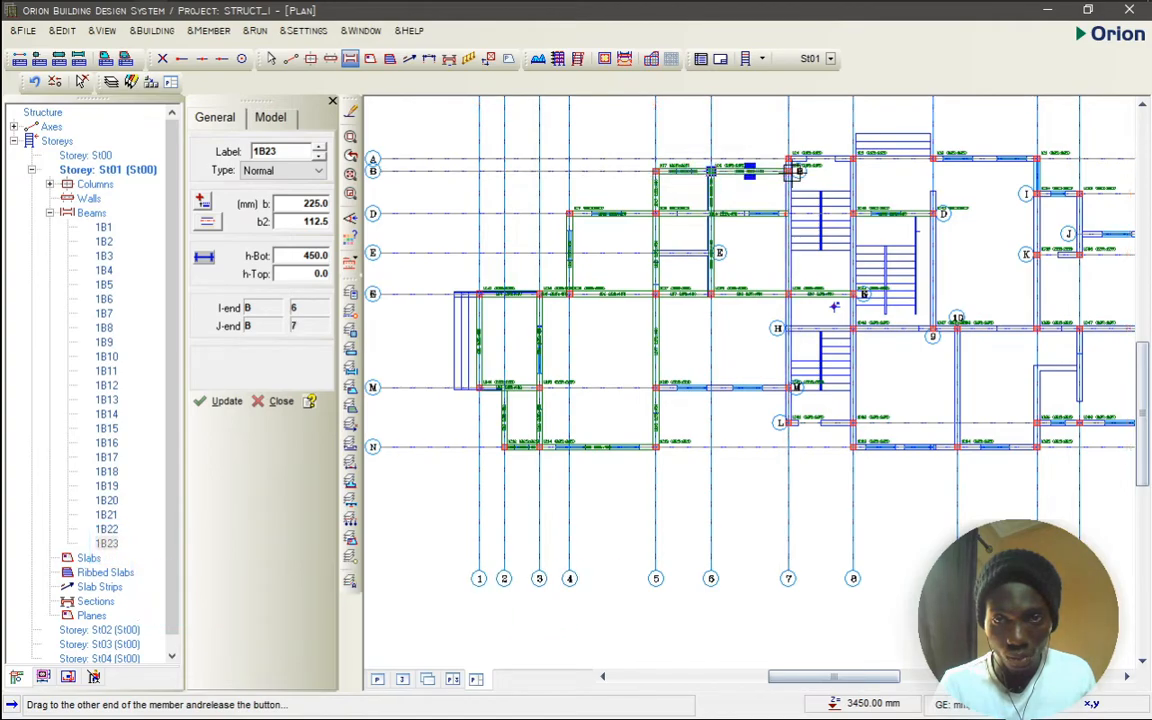
# - Draw beams along axis 7 from A to L, and along axis M from axis 5 to 7
pyautogui.scroll(2, 792, 172)
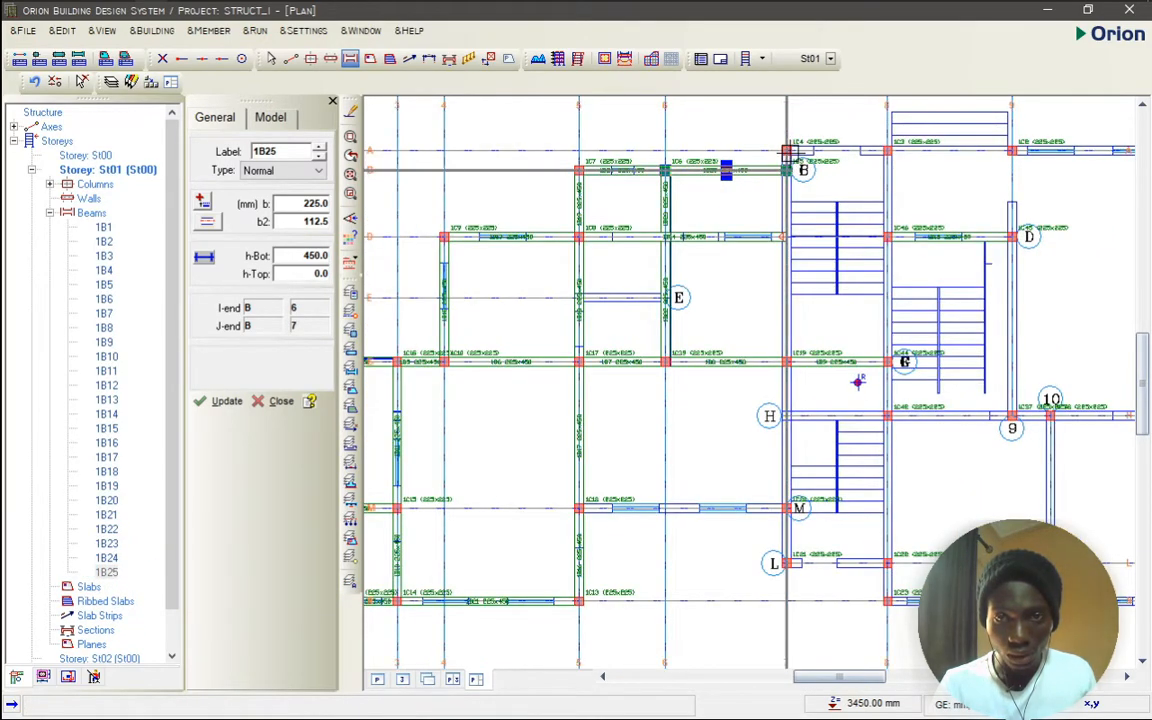
pyautogui.moveTo(790, 152)
pyautogui.mouseDown()
pyautogui.moveTo(788, 583)
pyautogui.moveTo(786, 562)
pyautogui.mouseUp()
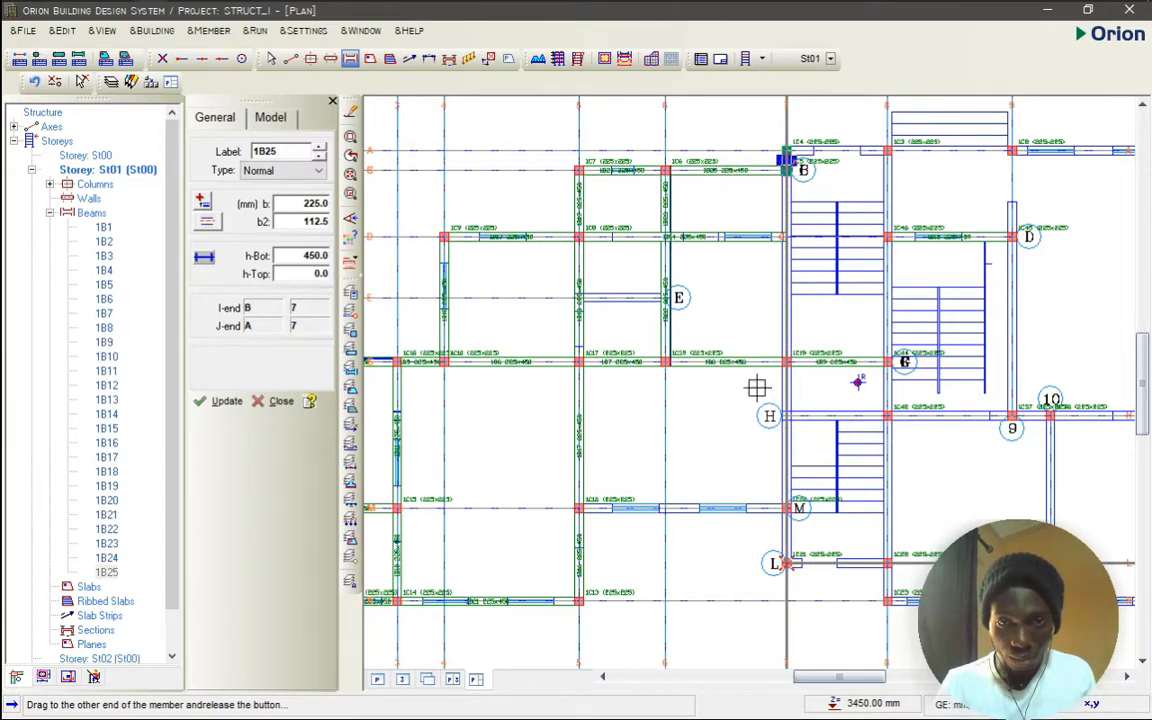
pyautogui.scroll(-1, 758, 410)
pyautogui.moveTo(730, 488); pyautogui.dragTo(783, 483)
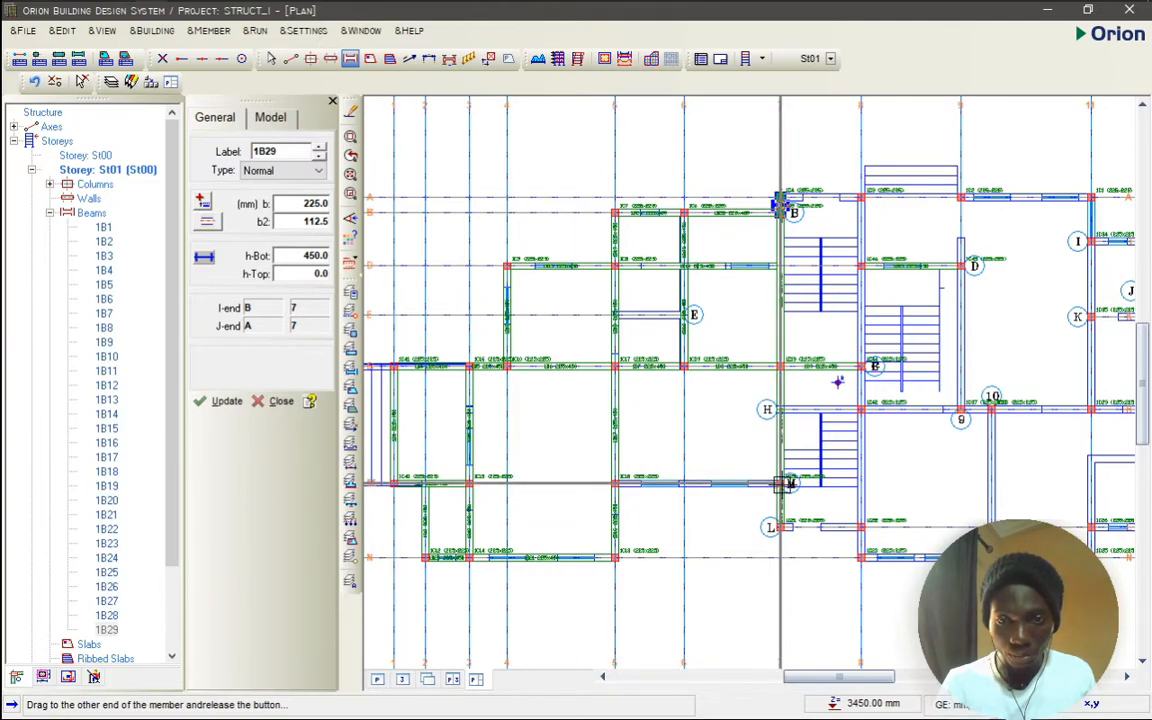
pyautogui.scroll(-1, 675, 383)
pyautogui.scroll(-1, 818, 352)
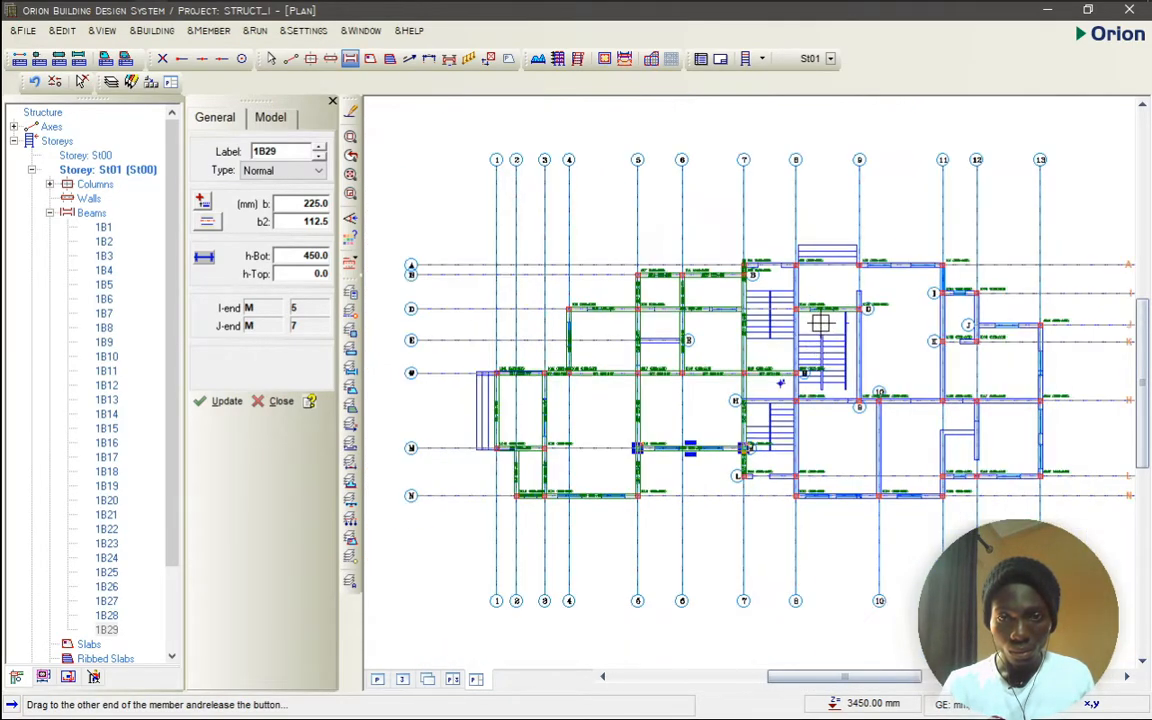
# - Draw beams along axis 8 from A to N, and along axis 9 from A to H
pyautogui.moveTo(795, 267); pyautogui.dragTo(798, 496)
pyautogui.scroll(1, 862, 288)
pyautogui.scroll(1, 862, 288)
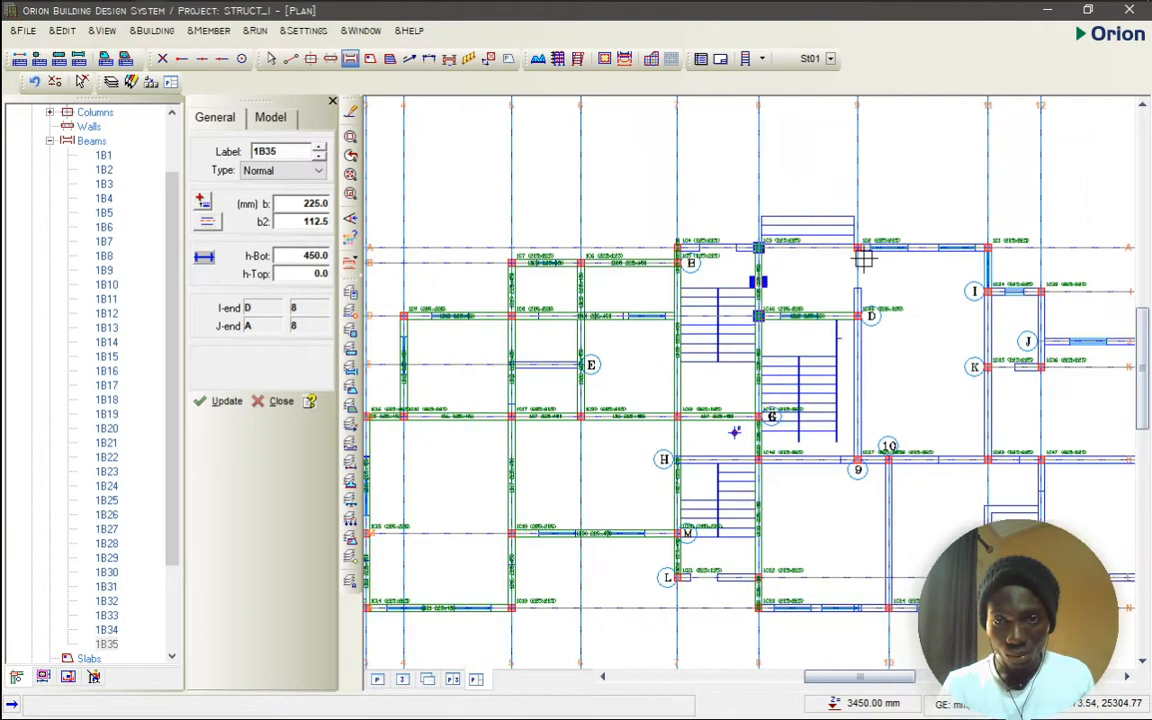
pyautogui.moveTo(857, 287); pyautogui.dragTo(855, 444)
pyautogui.moveTo(682, 249); pyautogui.dragTo(983, 248)
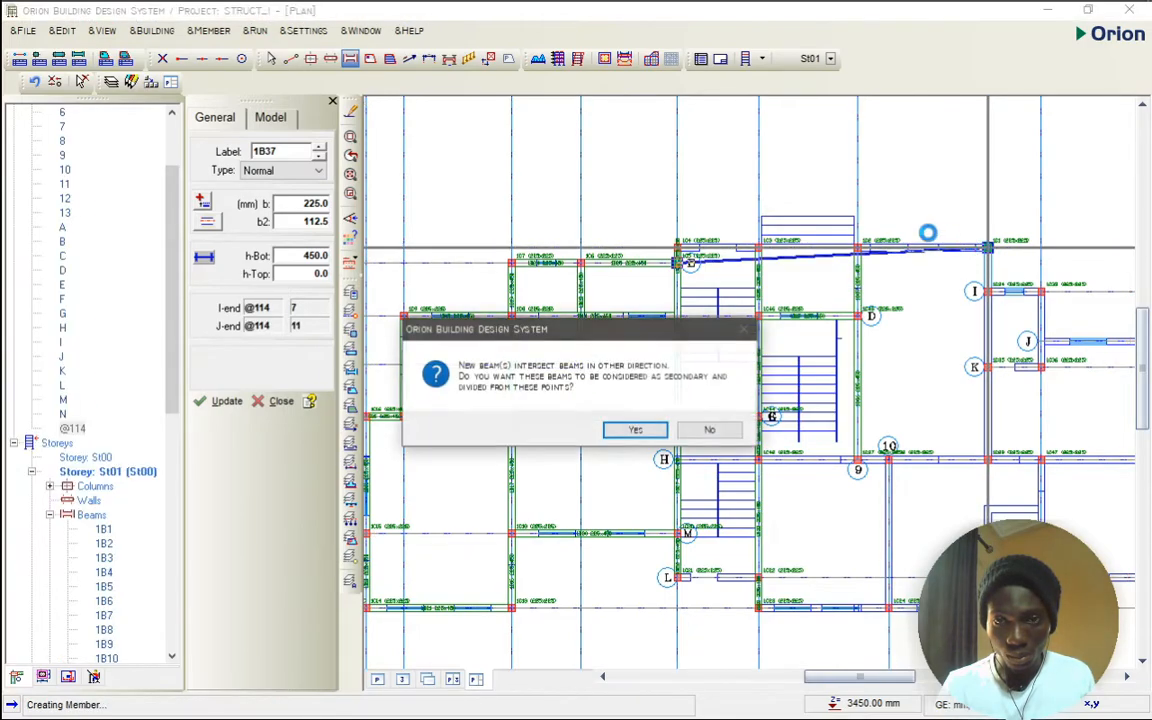
pyautogui.click(710, 431)
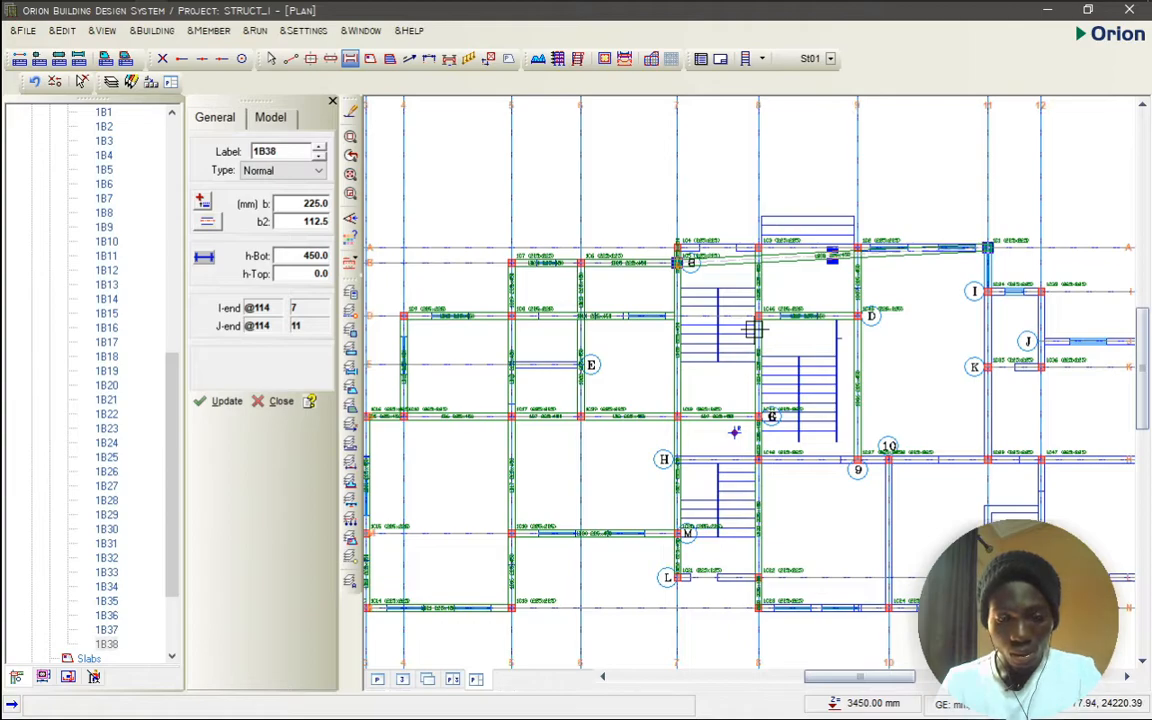
pyautogui.hotkey('ctrl', 'z')
pyautogui.press('Escape')
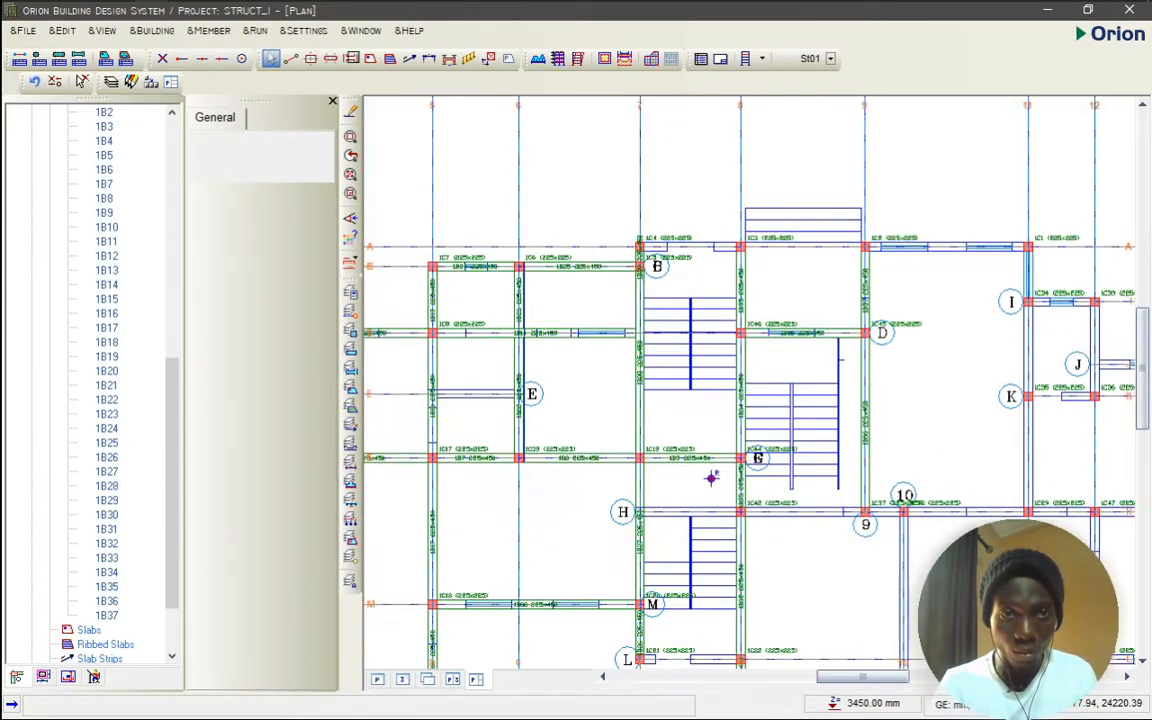
# - Draw beams along axis A from axis 7 to axis 11
pyautogui.click(353, 60)
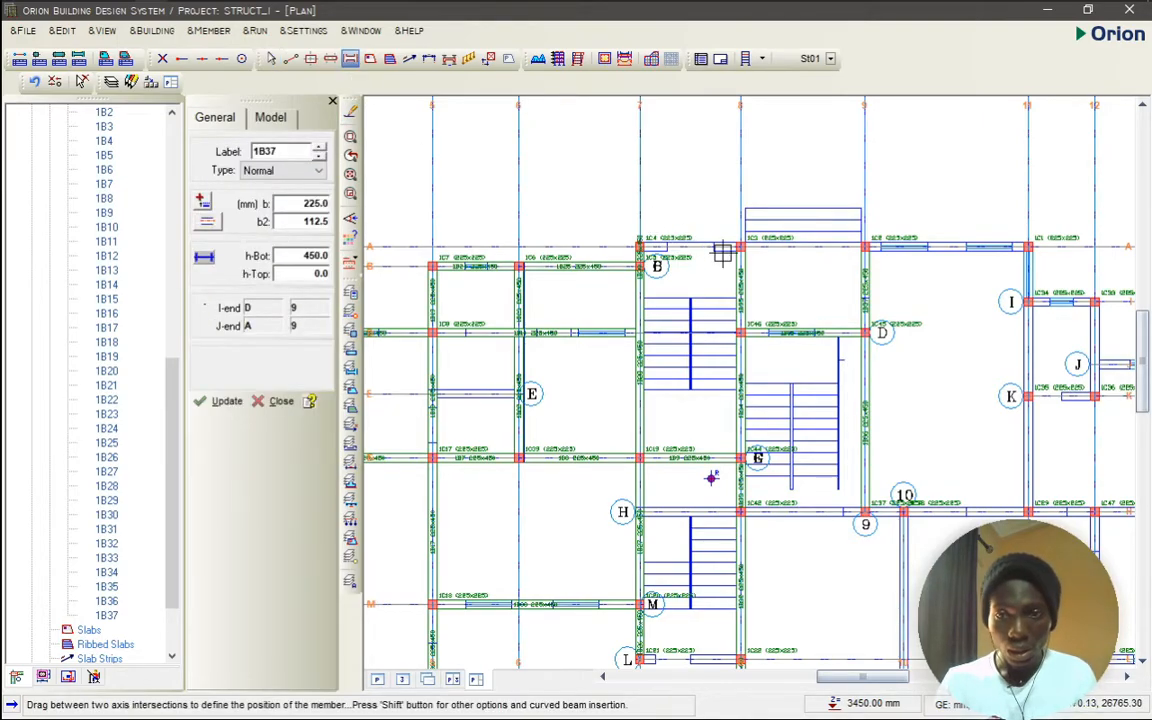
pyautogui.moveTo(640, 247); pyautogui.dragTo(1025, 247)
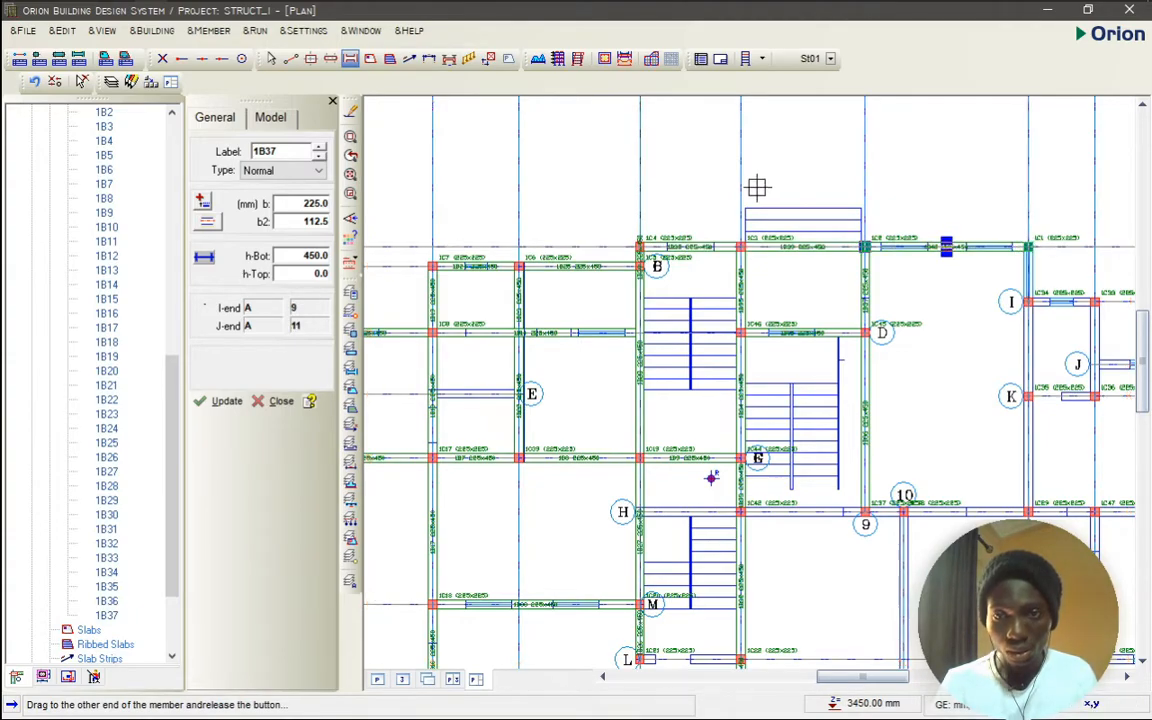
# - Draw beams along axis H from axis 7 to 13, and along axis 11 from N to A
pyautogui.scroll(-2, 758, 187)
pyautogui.moveTo(857, 422); pyautogui.dragTo(765, 391, button='middle')
pyautogui.moveTo(588, 364); pyautogui.dragTo(961, 366)
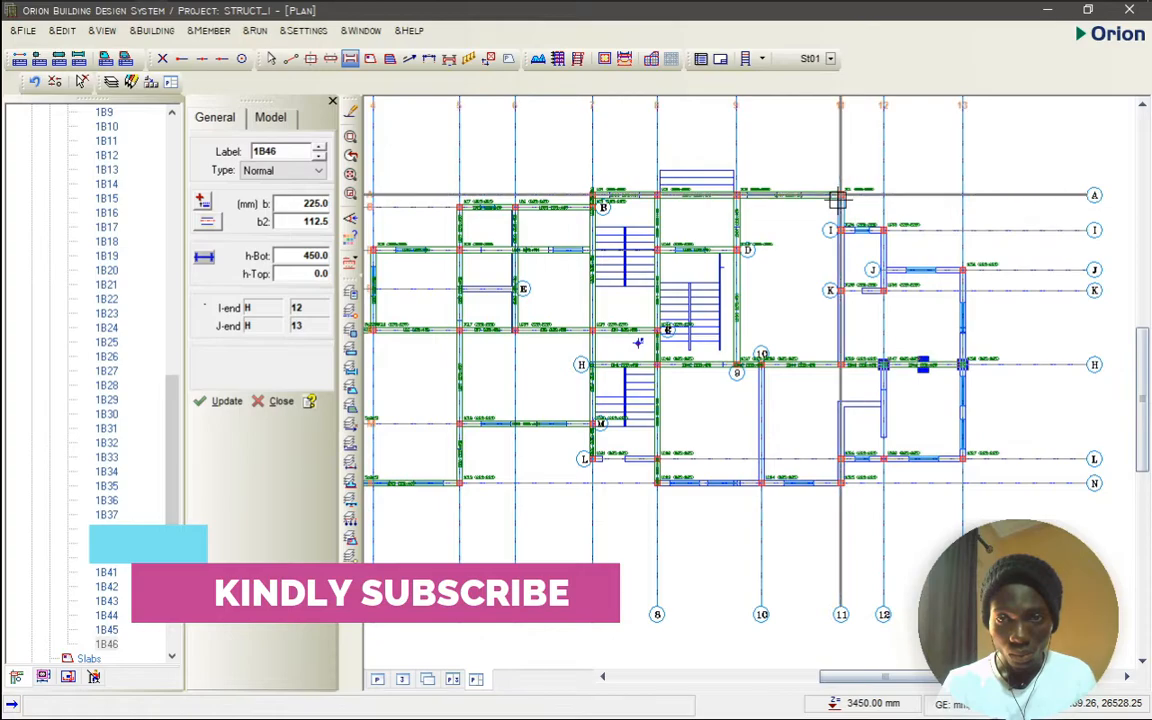
pyautogui.moveTo(840, 482); pyautogui.dragTo(840, 195)
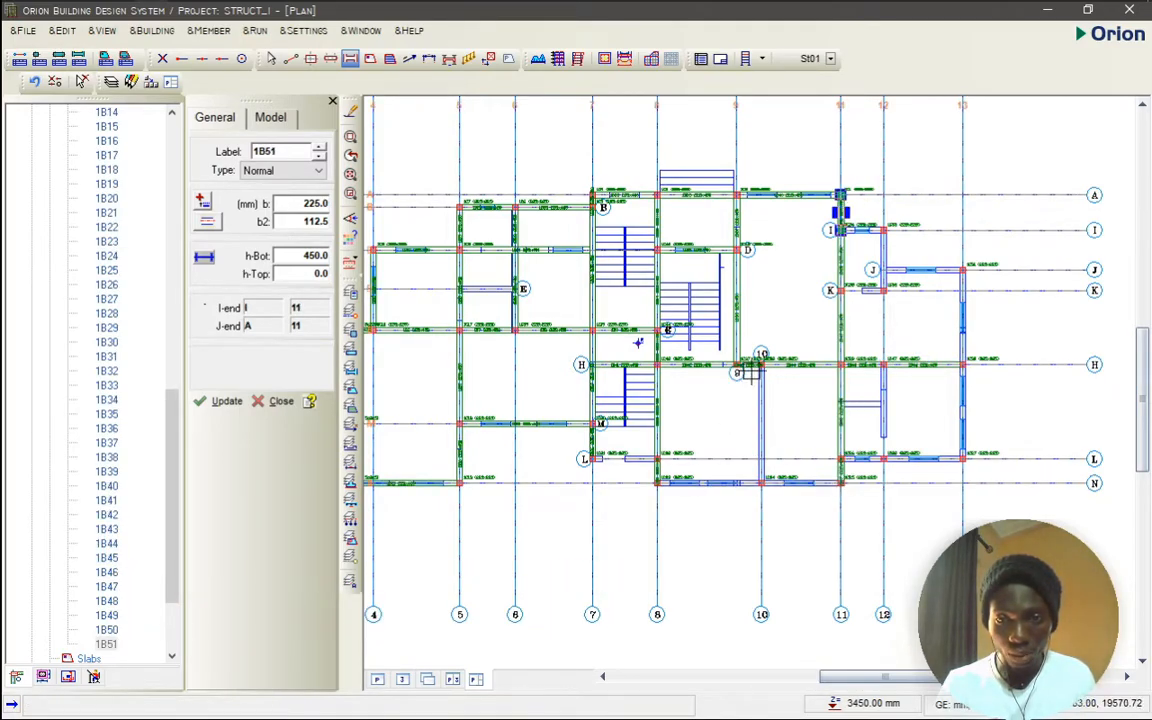
# - Draw beams along axis 10 from H to N, axis N from 8 to 11, and axis I from 11 to 12
pyautogui.moveTo(761, 364); pyautogui.dragTo(760, 484)
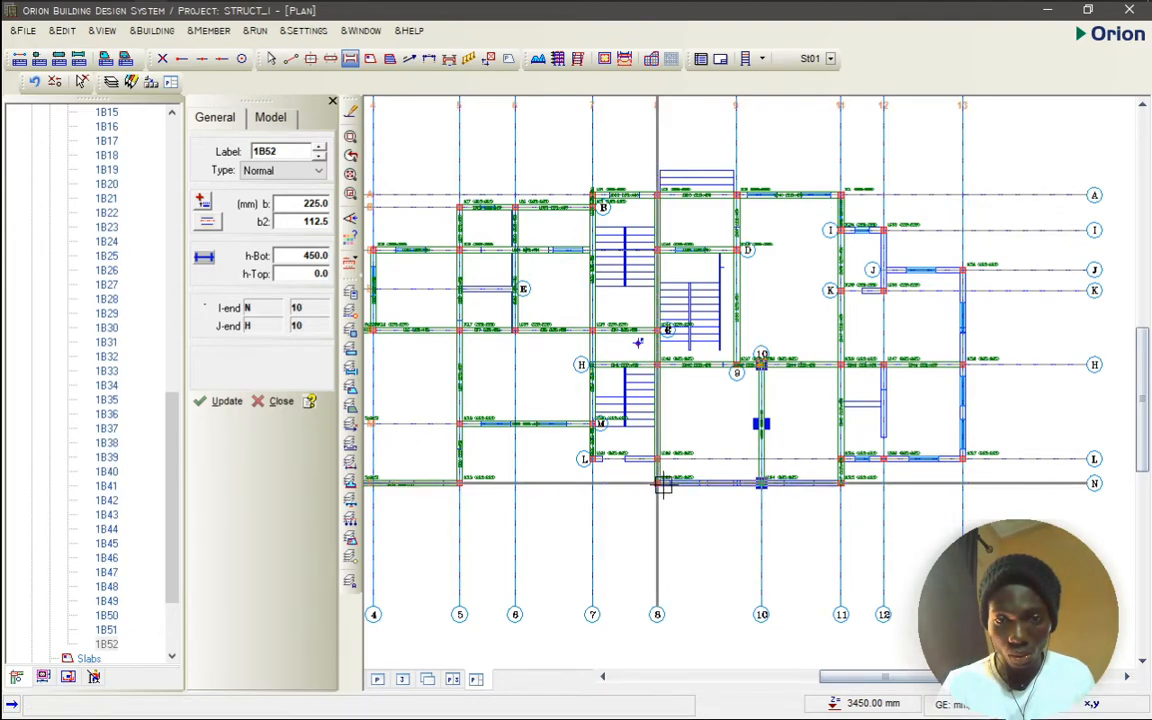
pyautogui.moveTo(766, 484); pyautogui.dragTo(840, 486)
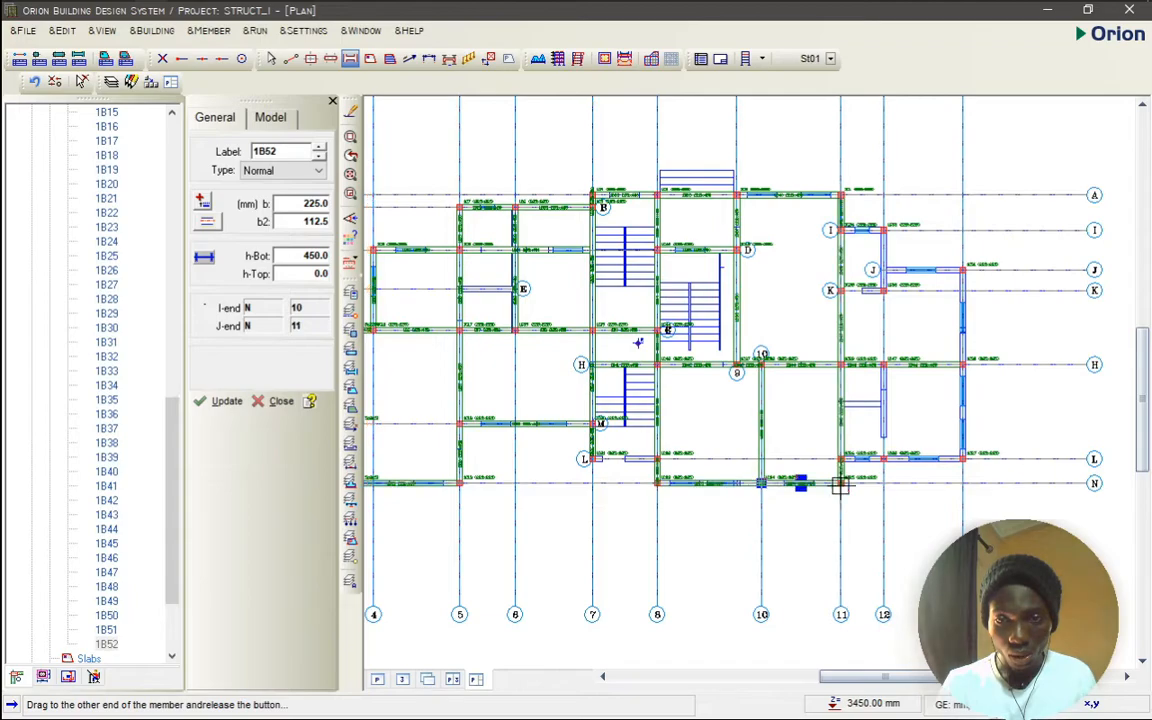
pyautogui.moveTo(845, 232); pyautogui.dragTo(880, 229)
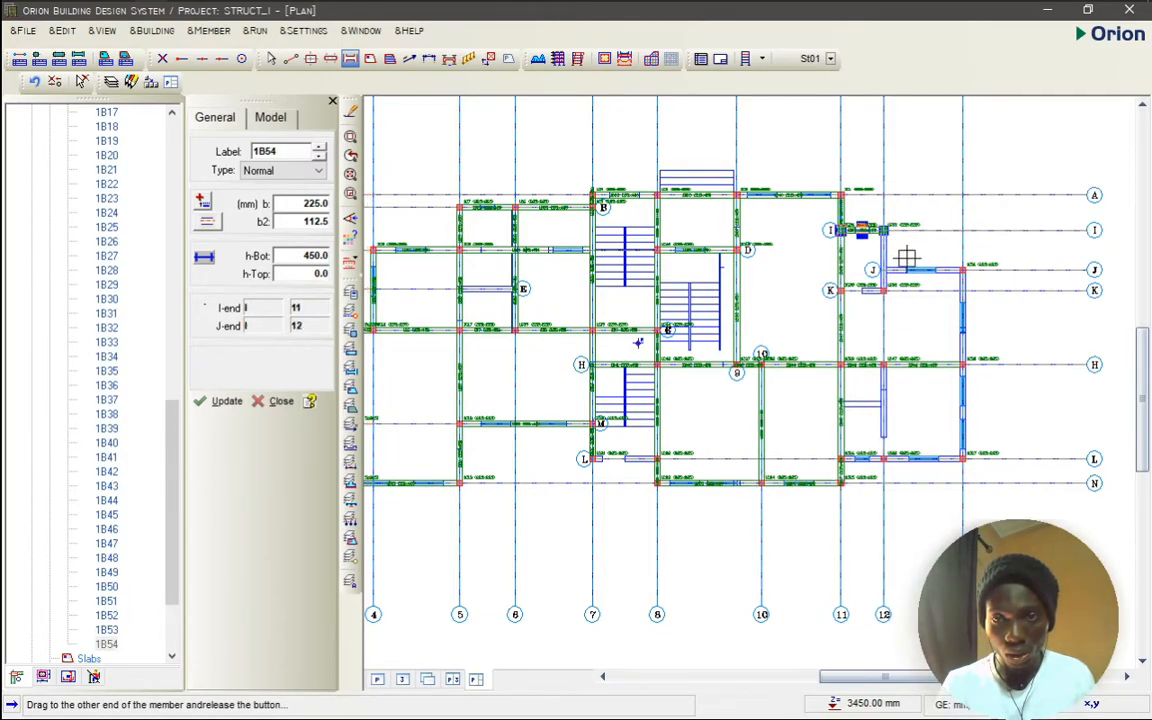
# - Draw beams along axis 13 from J to L, axis L from 11 to 13, axis 12 from I to L, and axis J from 12 to 13
pyautogui.moveTo(968, 269); pyautogui.dragTo(964, 458)
pyautogui.moveTo(843, 459); pyautogui.dragTo(960, 462)
pyautogui.moveTo(883, 231); pyautogui.dragTo(884, 463)
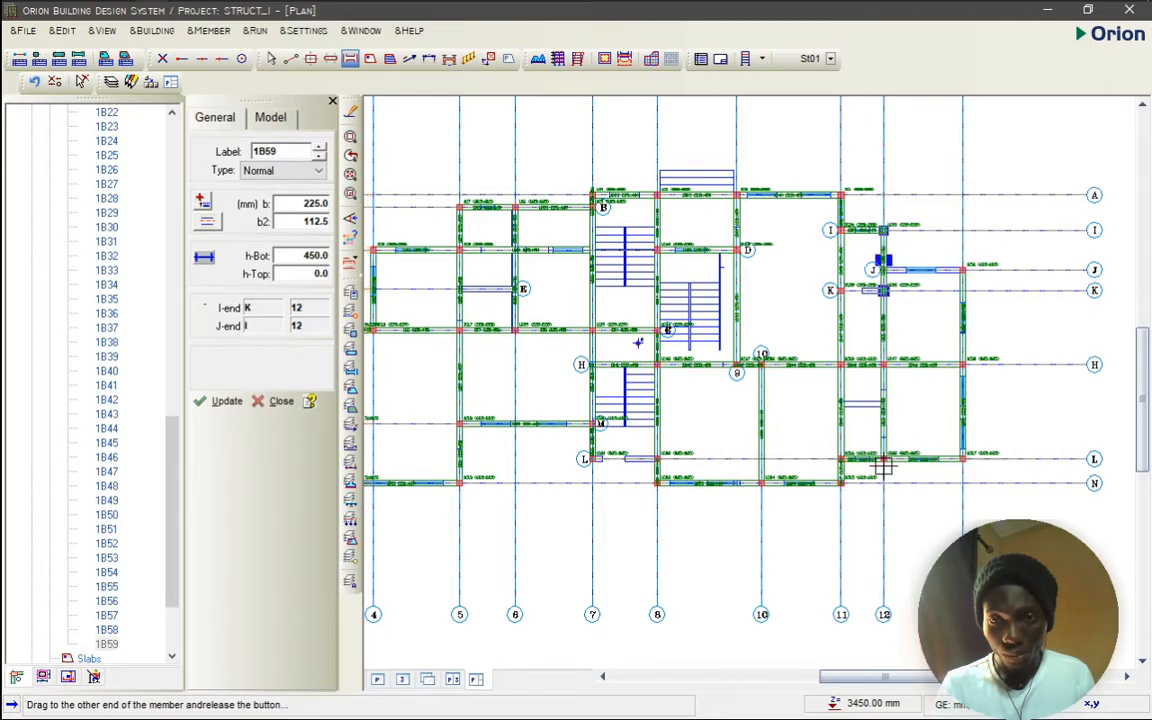
pyautogui.moveTo(883, 269); pyautogui.dragTo(962, 270)
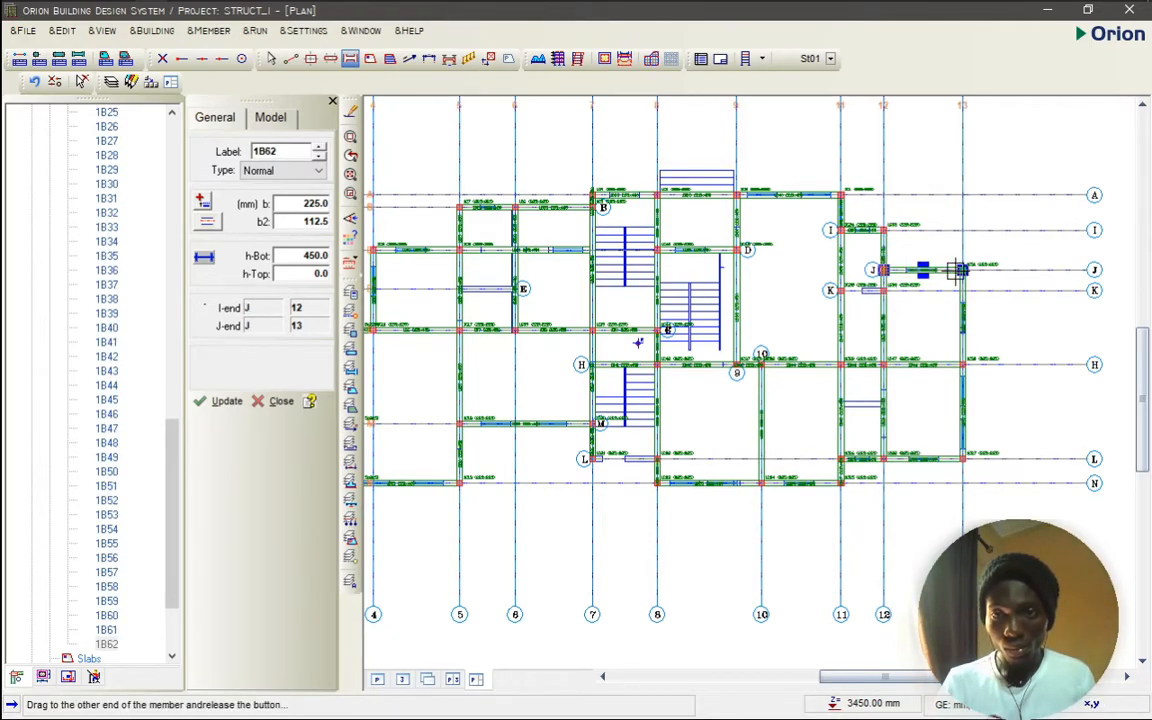
# - Draw the remaining beams along axis L from axis 7 to 8 and along axis K from axis 11 to 12, and end beam drawing
pyautogui.scroll(2, 587, 499)
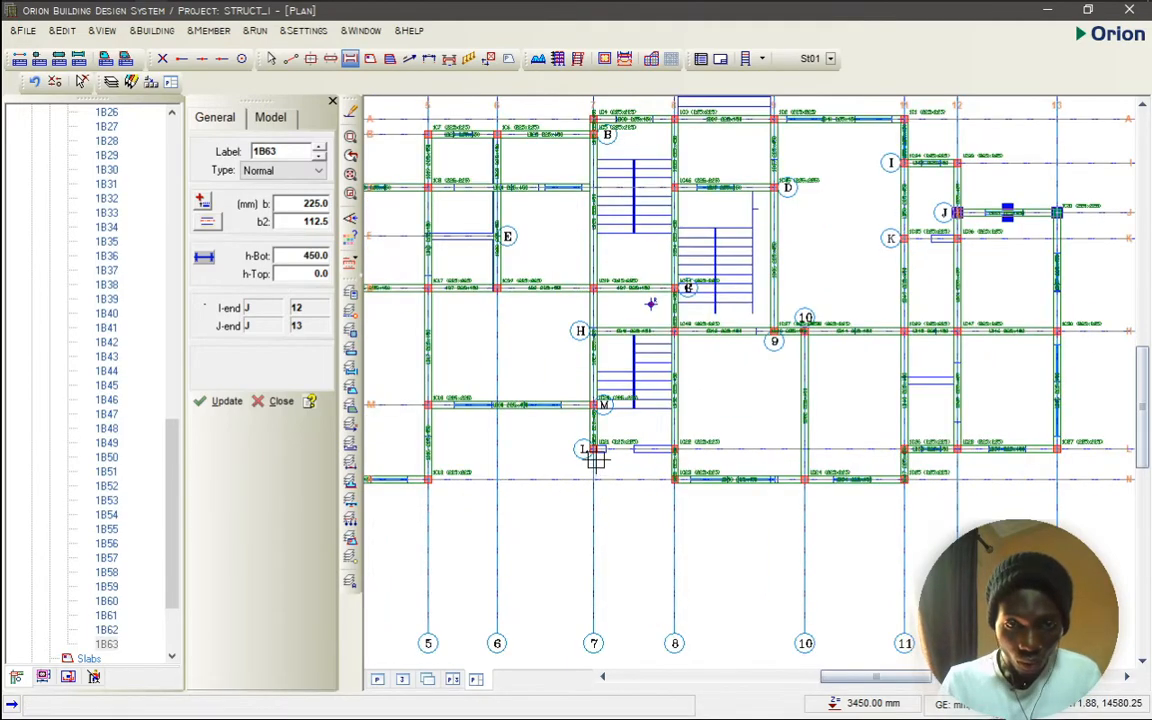
pyautogui.moveTo(600, 436); pyautogui.dragTo(698, 437)
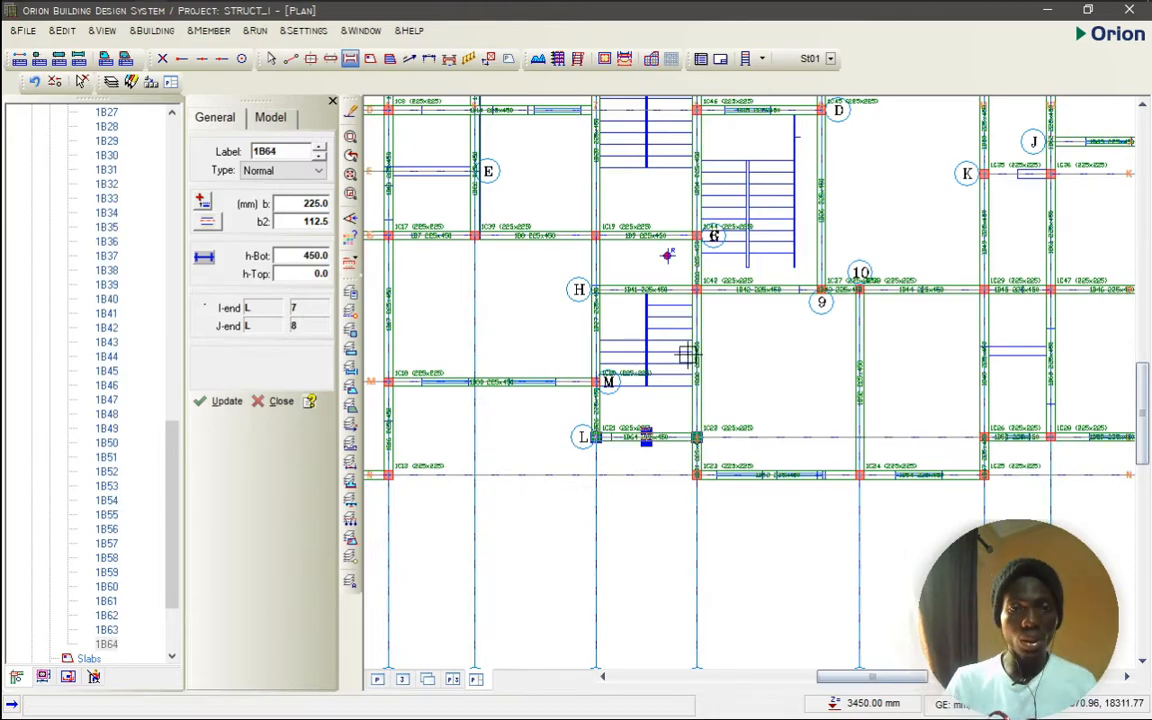
pyautogui.scroll(-2, 686, 358)
pyautogui.scroll(-1, 687, 360)
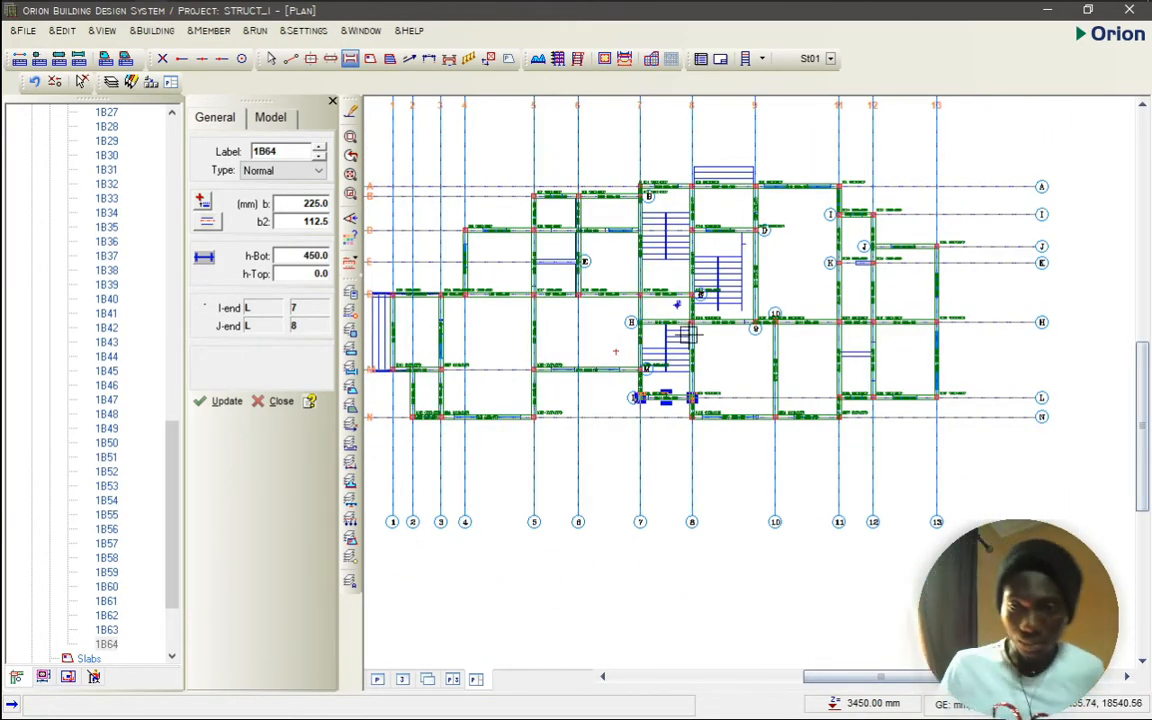
pyautogui.moveTo(616, 349); pyautogui.dragTo(735, 280, button='middle')
pyautogui.moveTo(591, 249); pyautogui.dragTo(496, 337, button='middle')
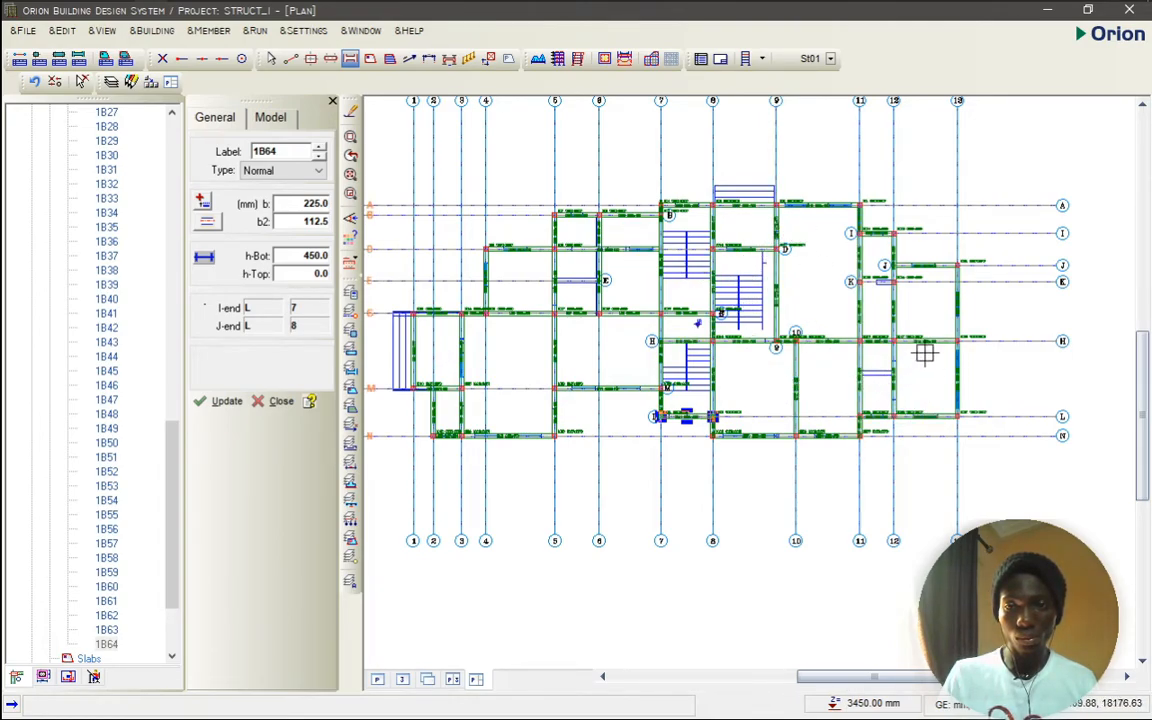
pyautogui.scroll(2, 906, 281)
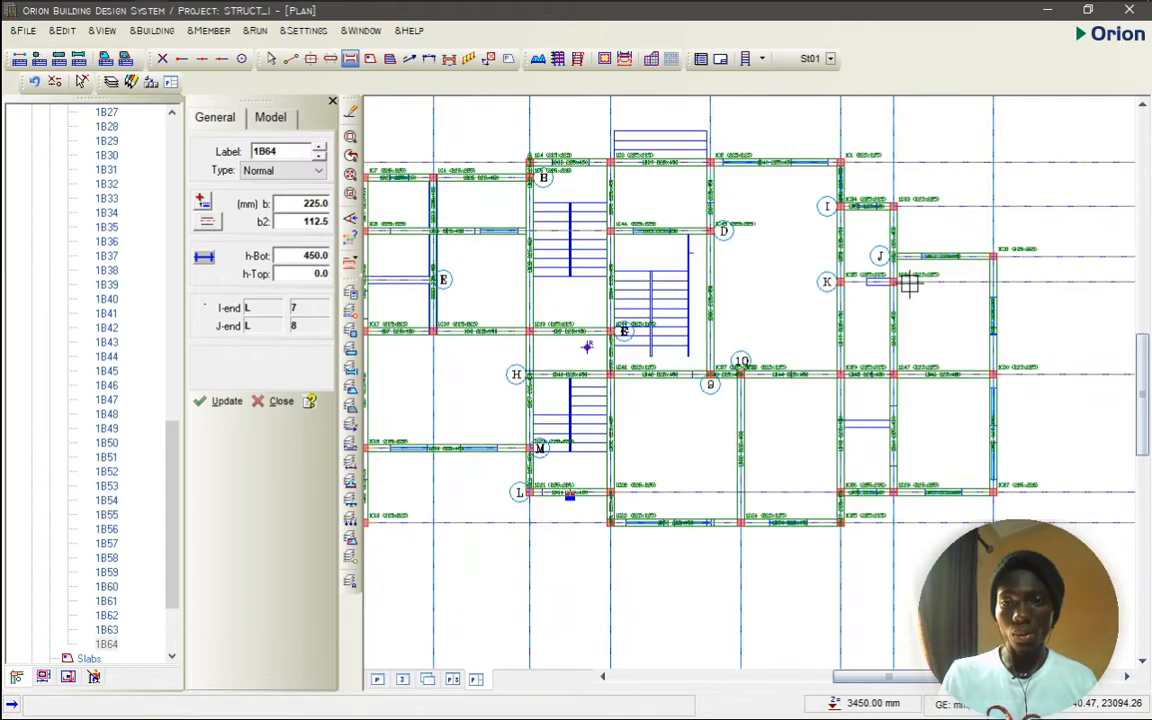
pyautogui.scroll(1, 909, 283)
pyautogui.moveTo(828, 283); pyautogui.dragTo(889, 282)
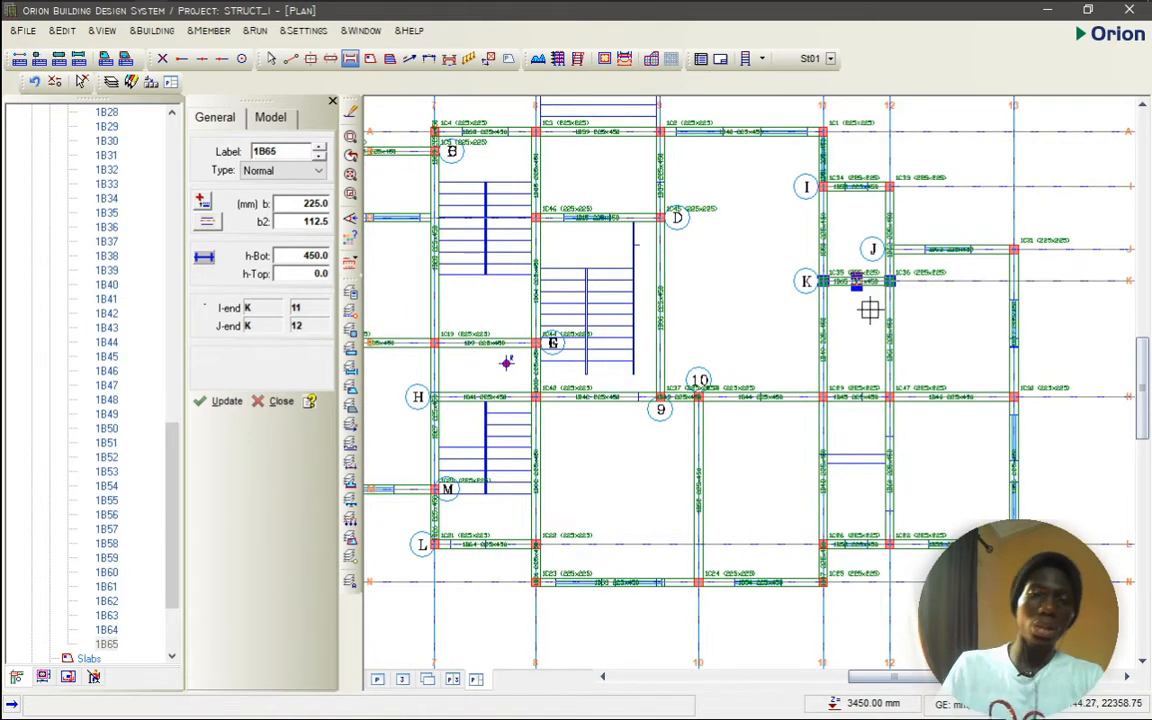
pyautogui.scroll(-2, 643, 288)
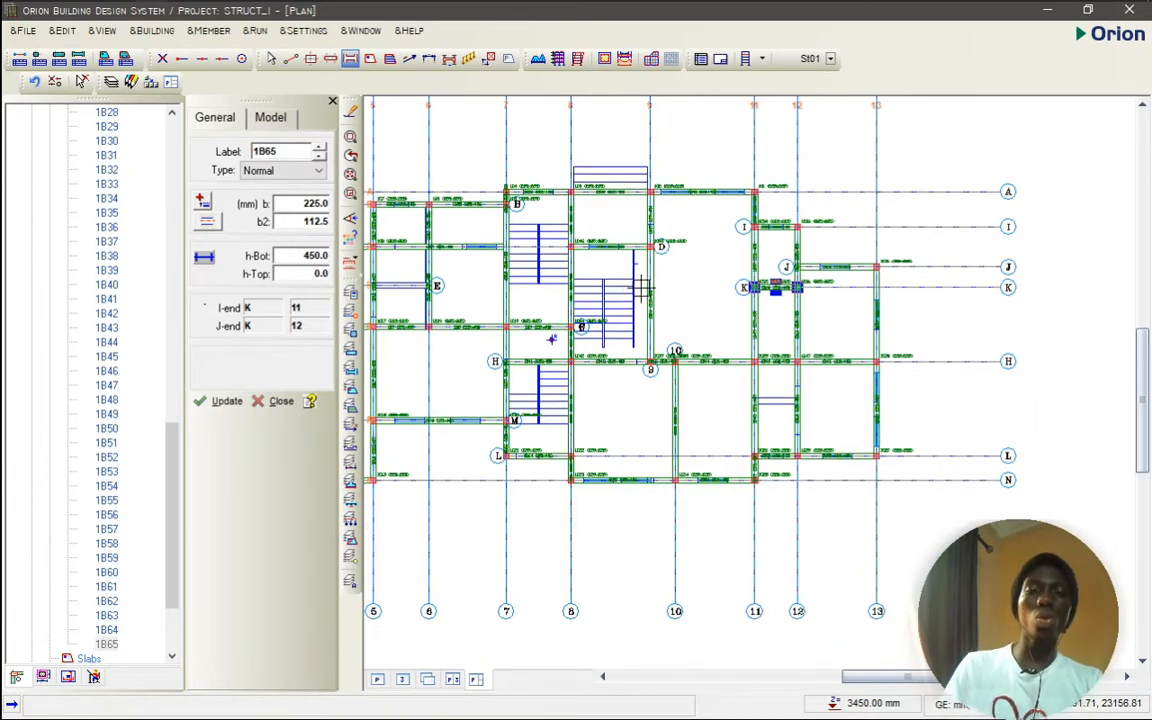
pyautogui.scroll(-2, 771, 335)
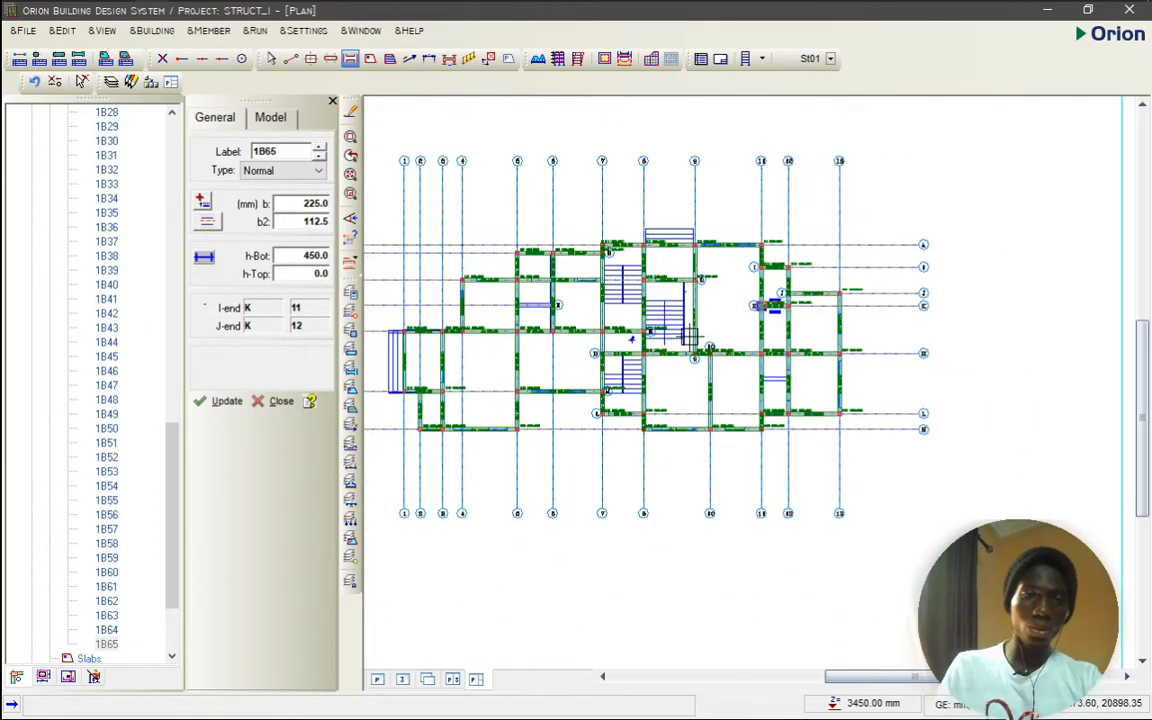
pyautogui.press('Escape')
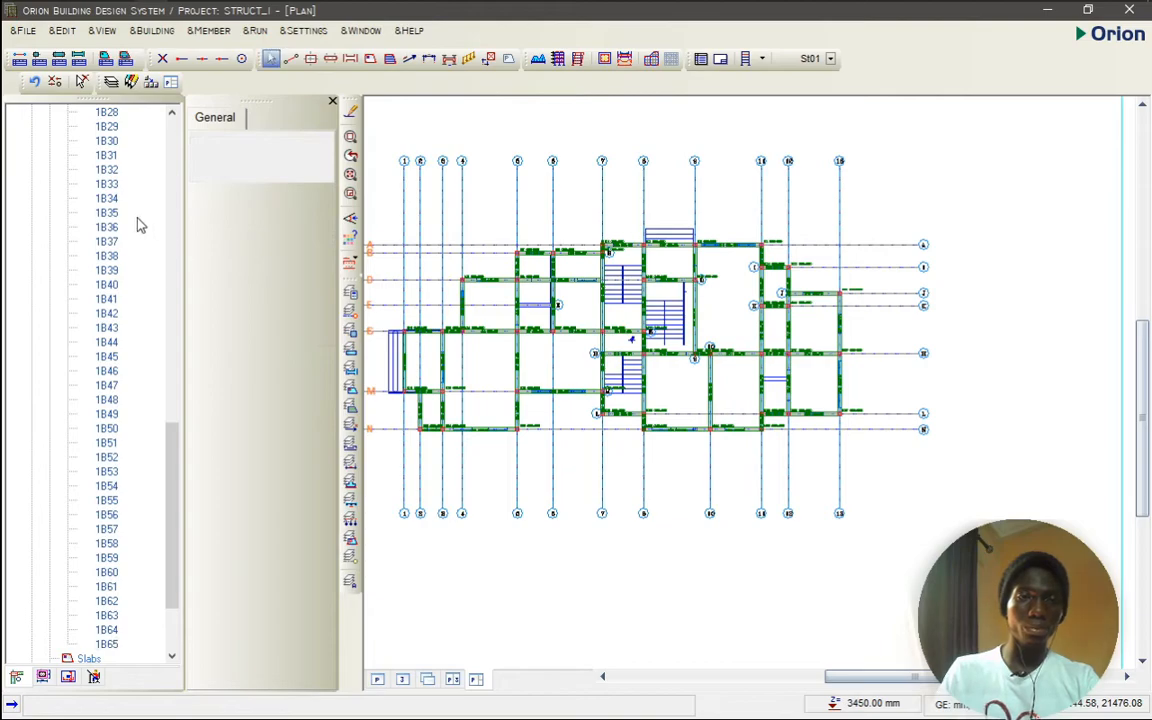
# - Collapse the Axes and Storeys branches of the structure tree
pyautogui.scroll(20, 104, 180)
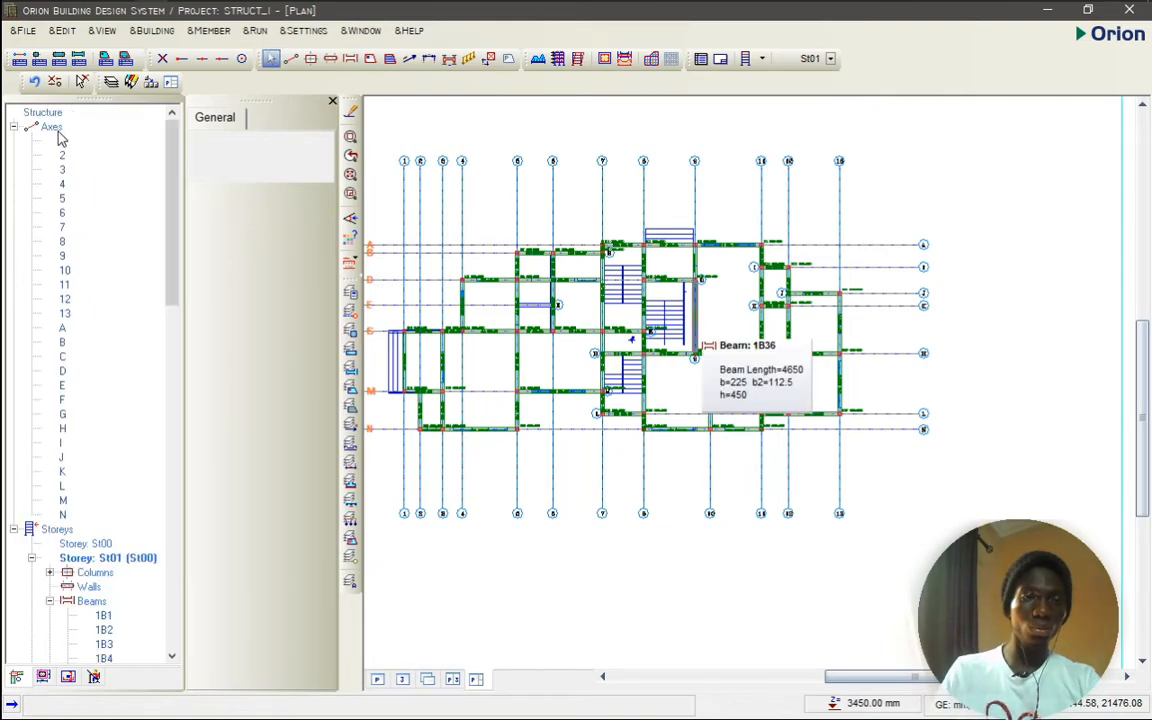
pyautogui.click(14, 128)
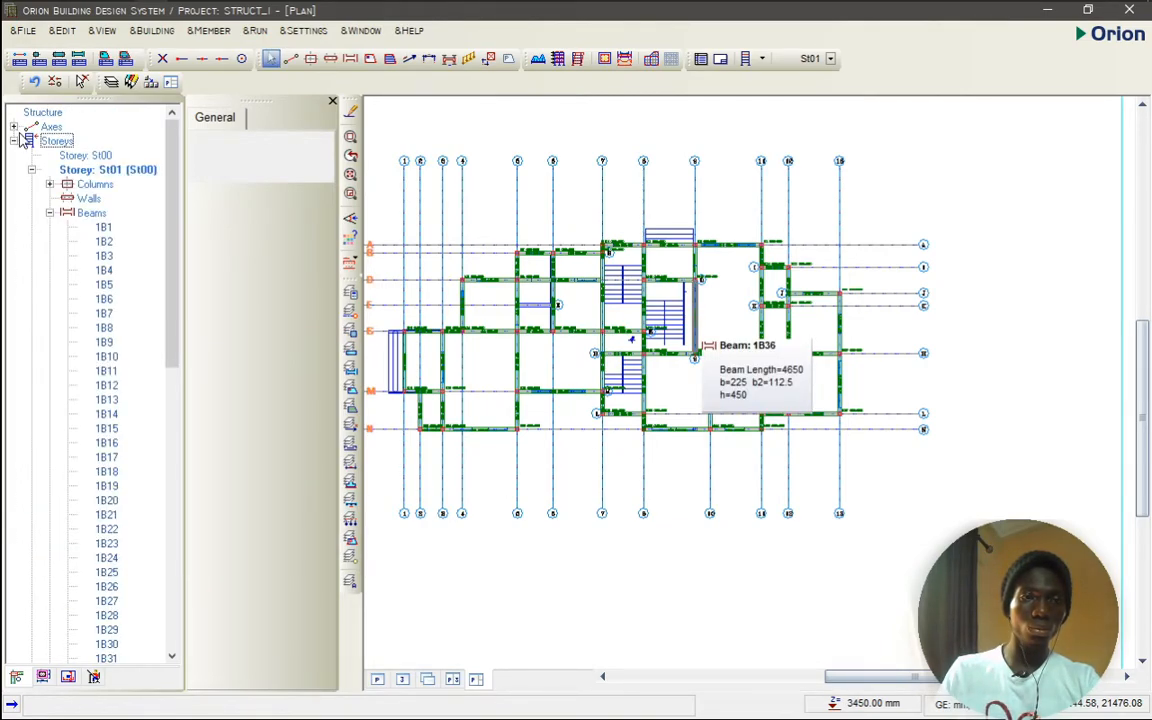
pyautogui.click(14, 142)
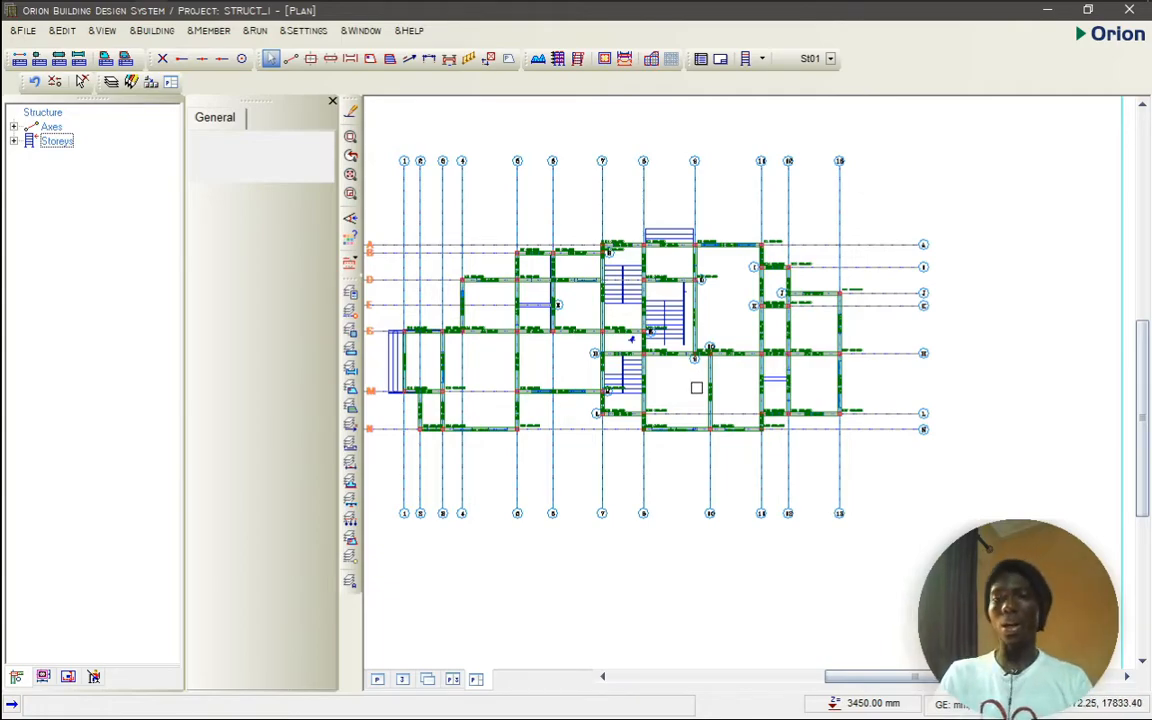
# - Start slab insertion and set the slab depth to 150 mm and the concrete cover to 25 mm
pyautogui.click(371, 60)
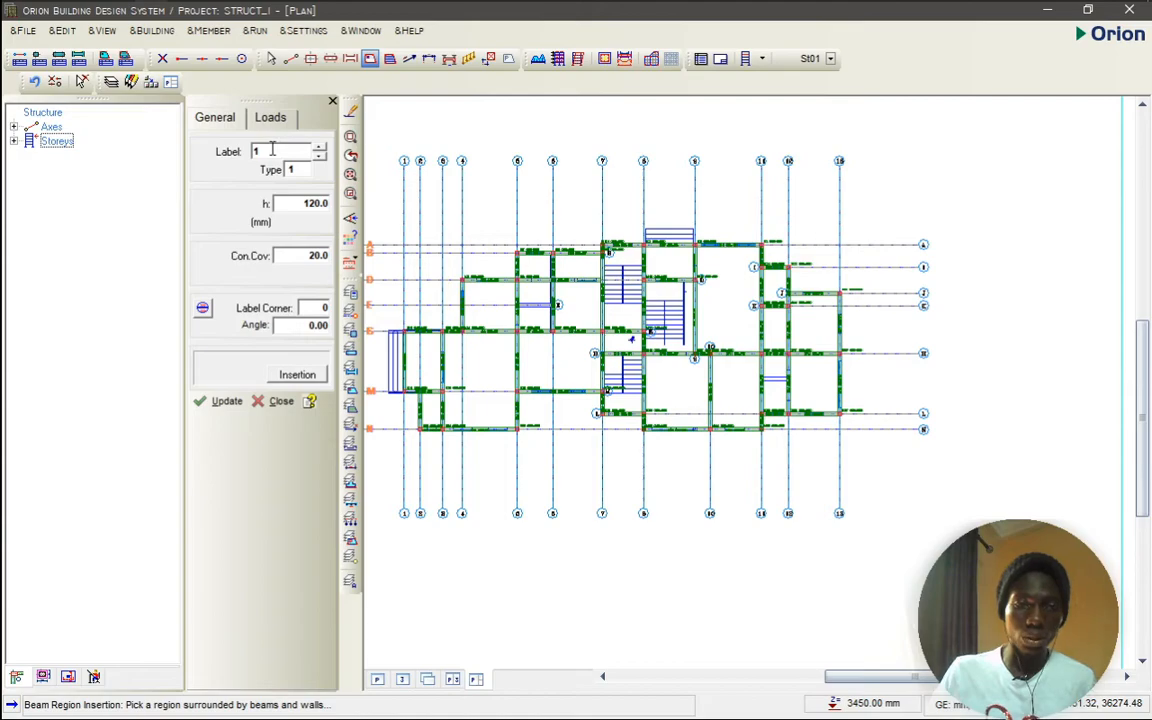
pyautogui.doubleClick(319, 205)
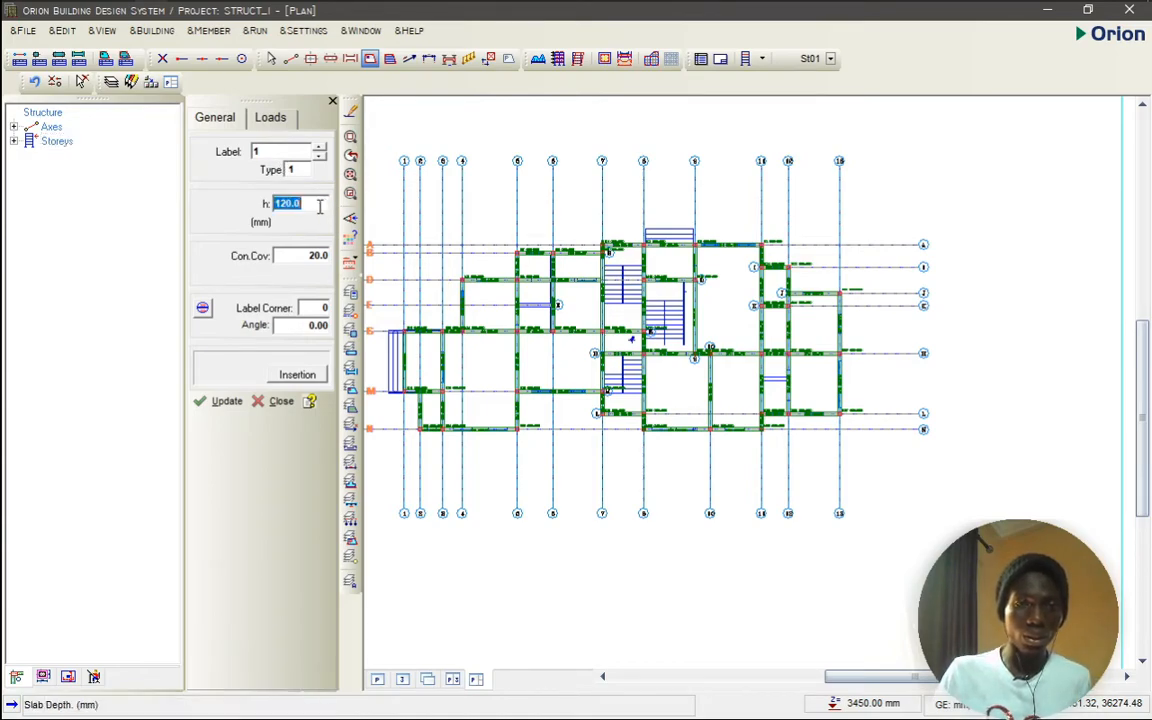
pyautogui.write('150')
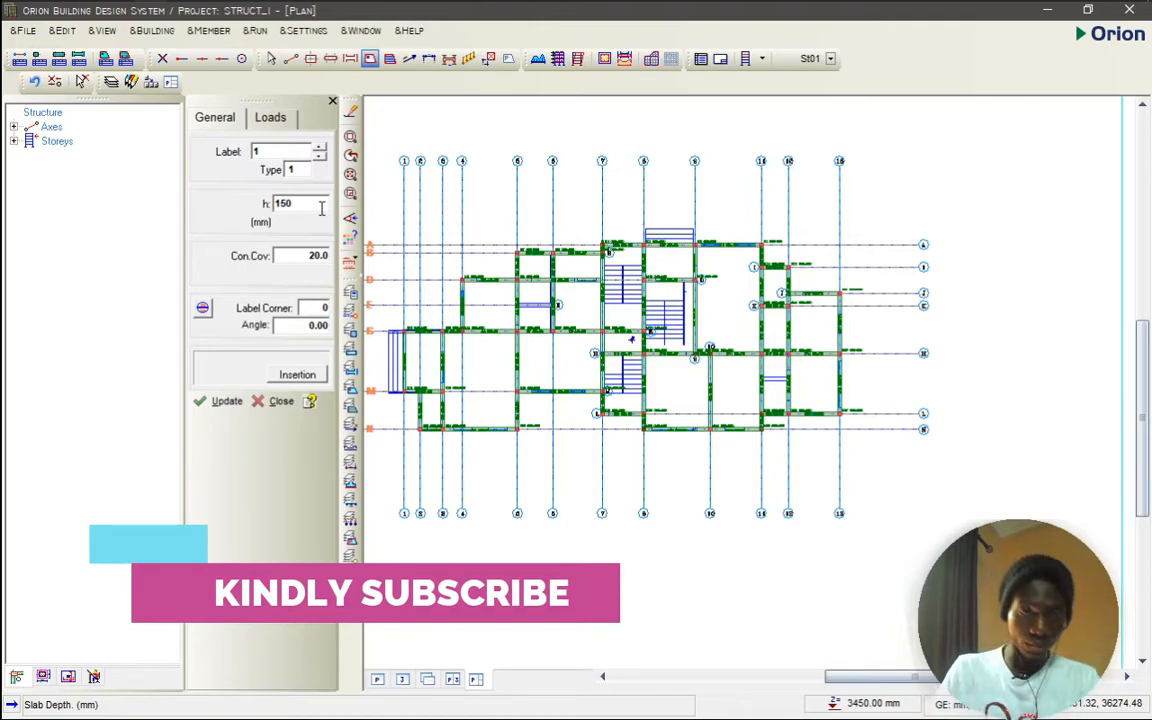
pyautogui.doubleClick(320, 255)
pyautogui.write('25')
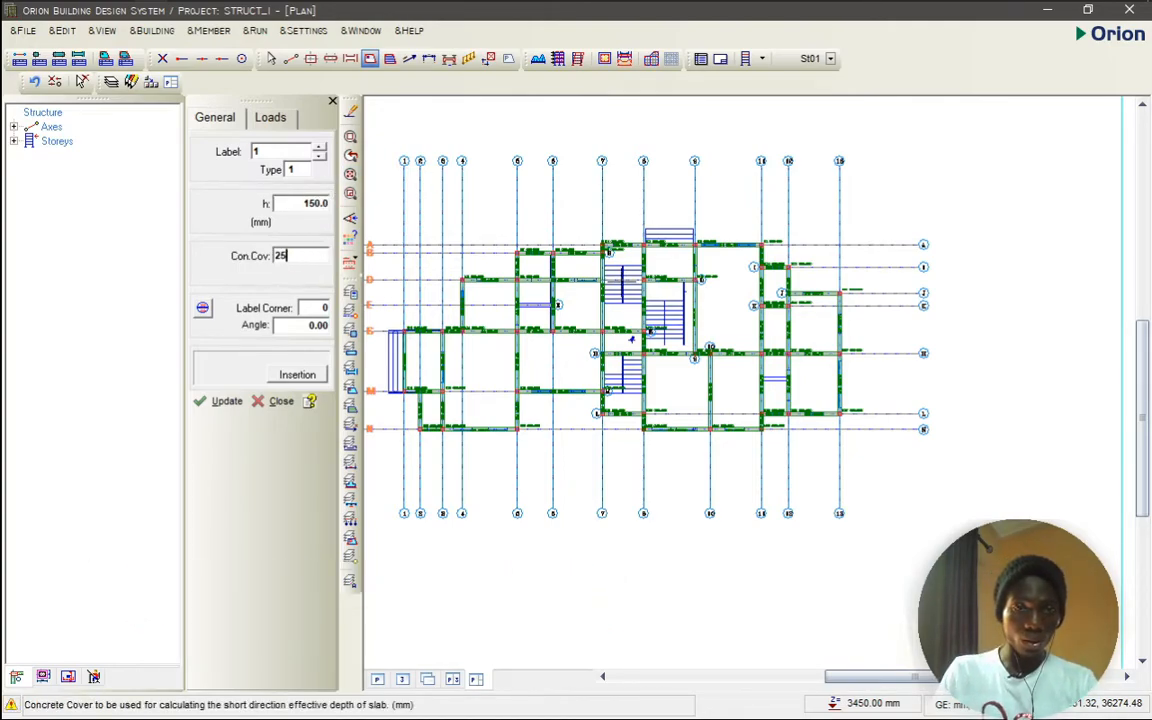
pyautogui.click(730, 292)
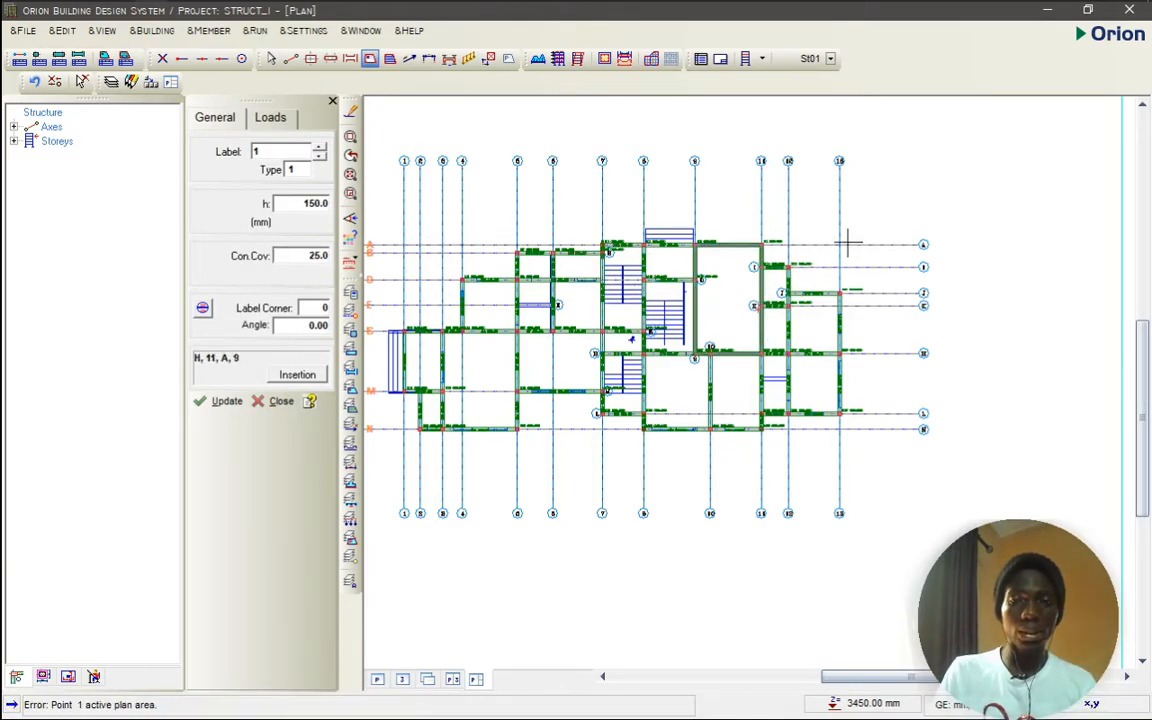
pyautogui.moveTo(597, 418); pyautogui.dragTo(700, 340, button='middle')
pyautogui.scroll(1, 567, 286)
pyautogui.scroll(2, 567, 286)
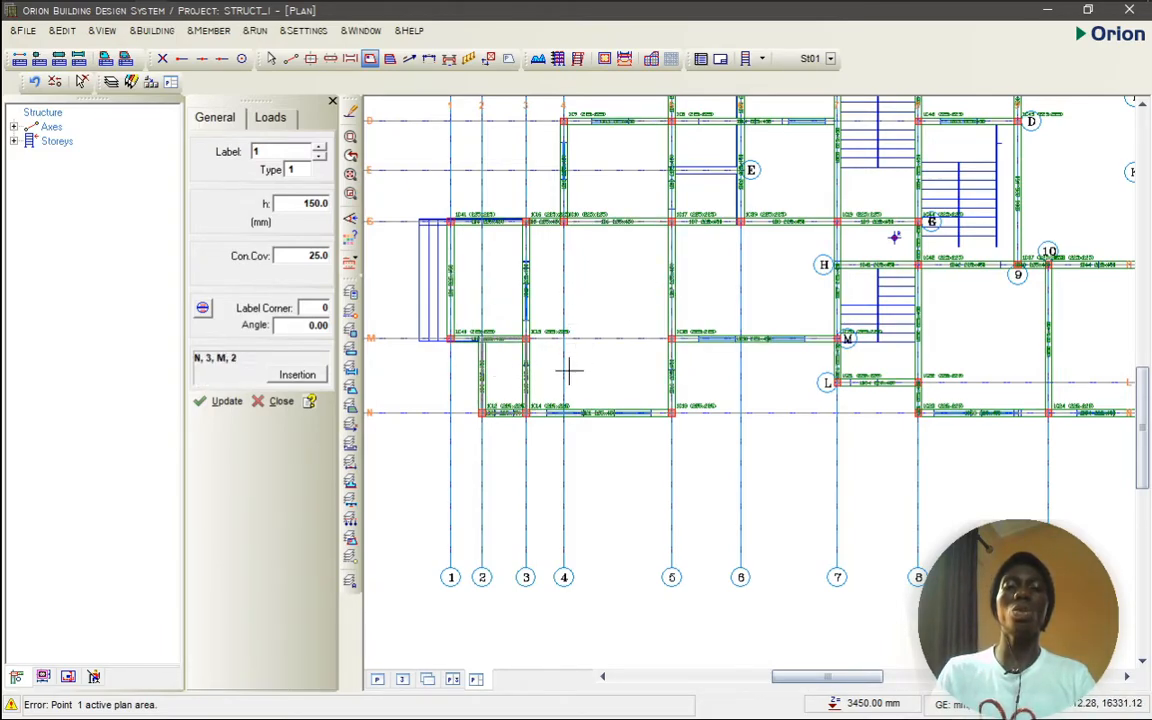
pyautogui.scroll(-2, 633, 332)
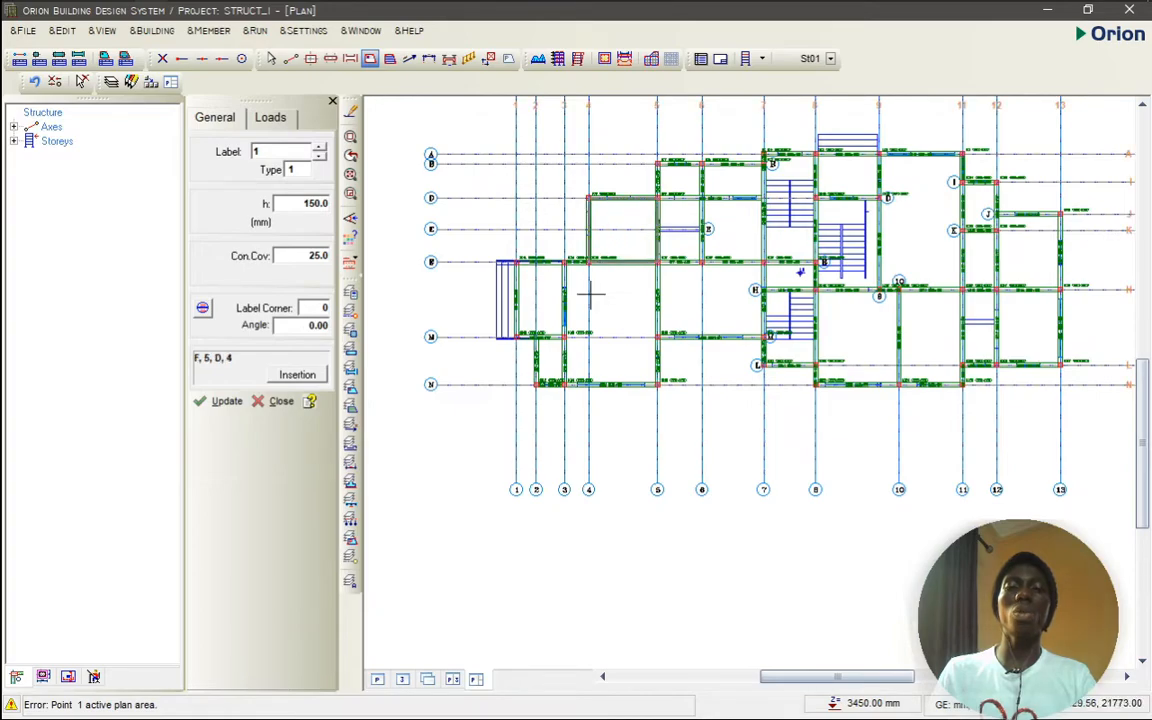